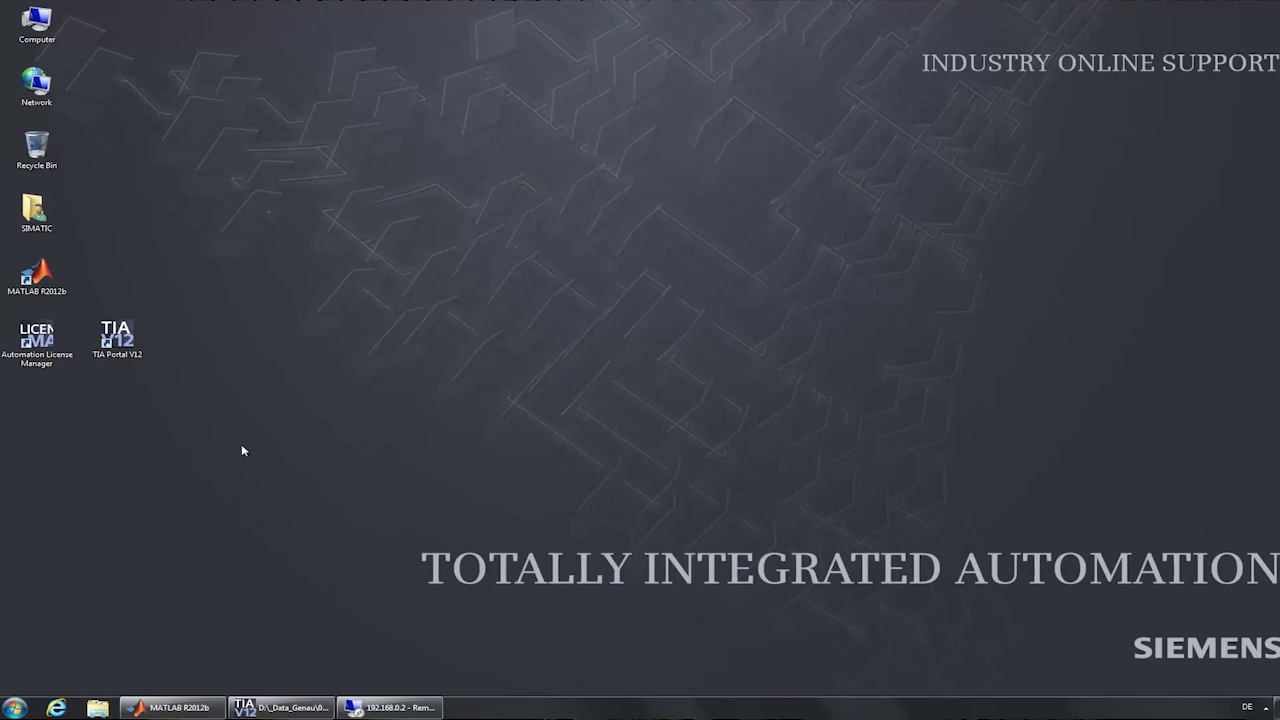
left_click(208, 707)
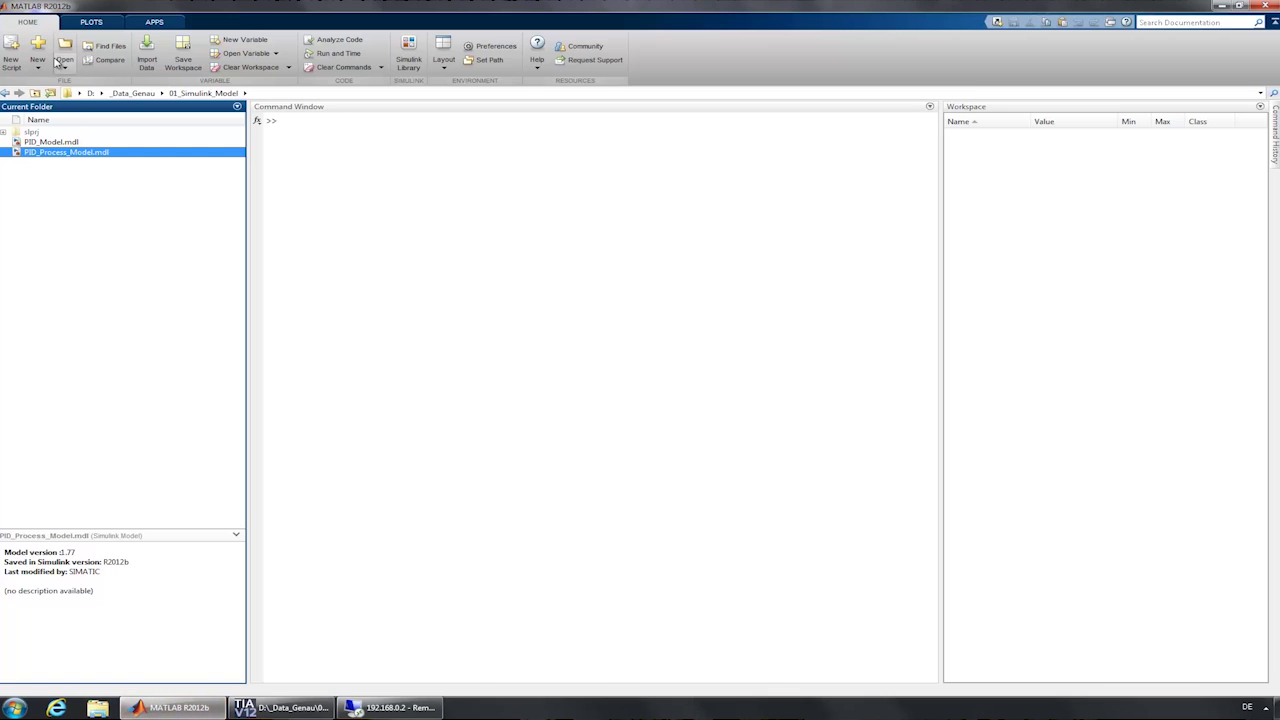
double_click(54, 154)
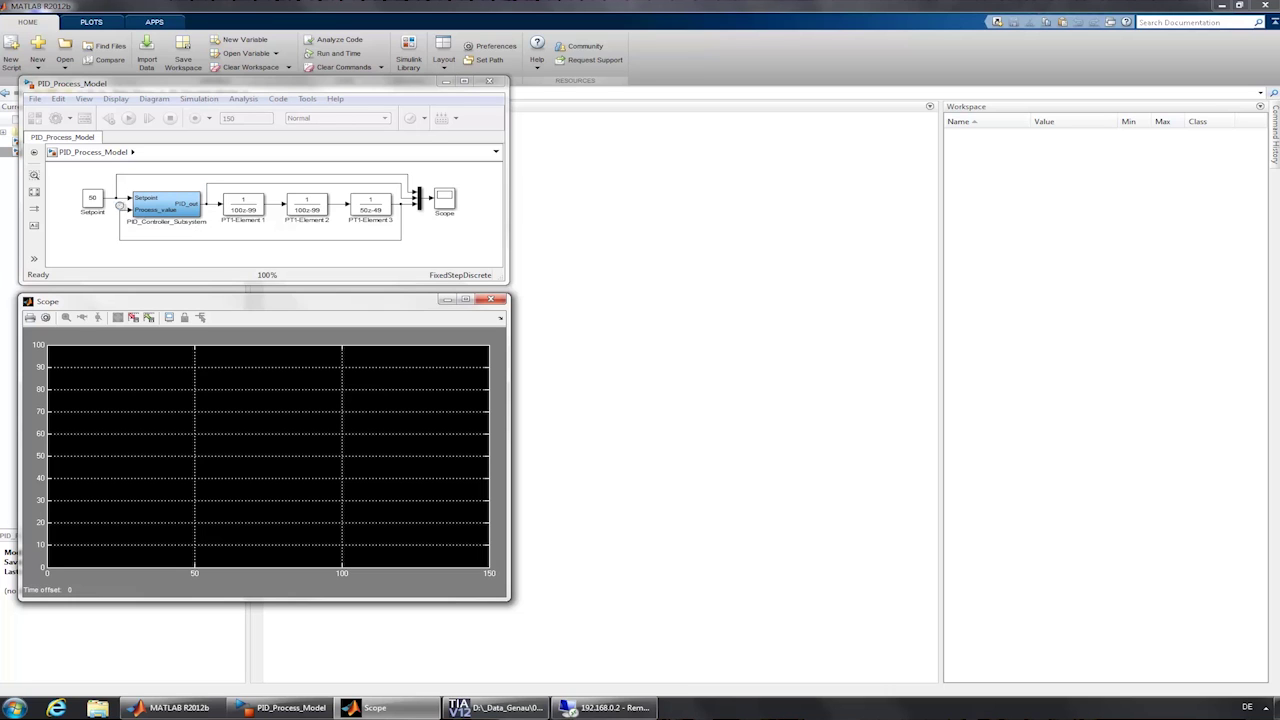
Close the process model, open PID_Model.mdl and show its Code > C/C++ Code commands.
left_click(490, 83)
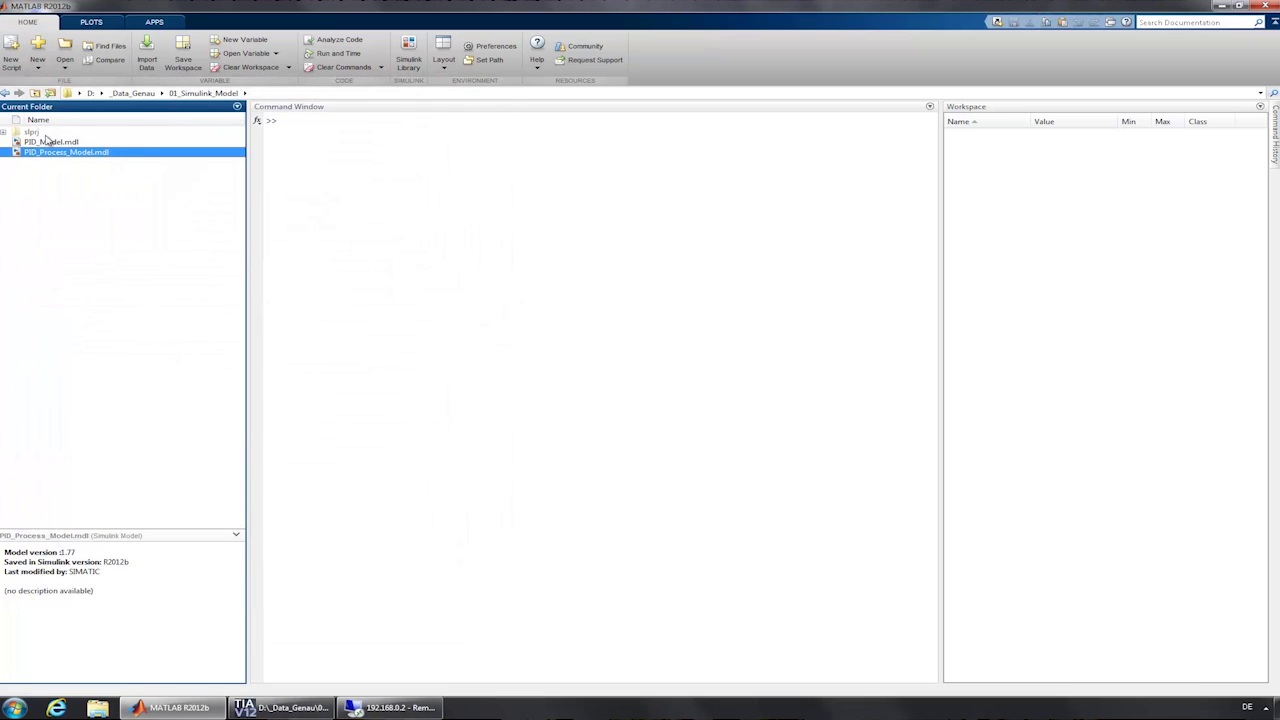
double_click(44, 142)
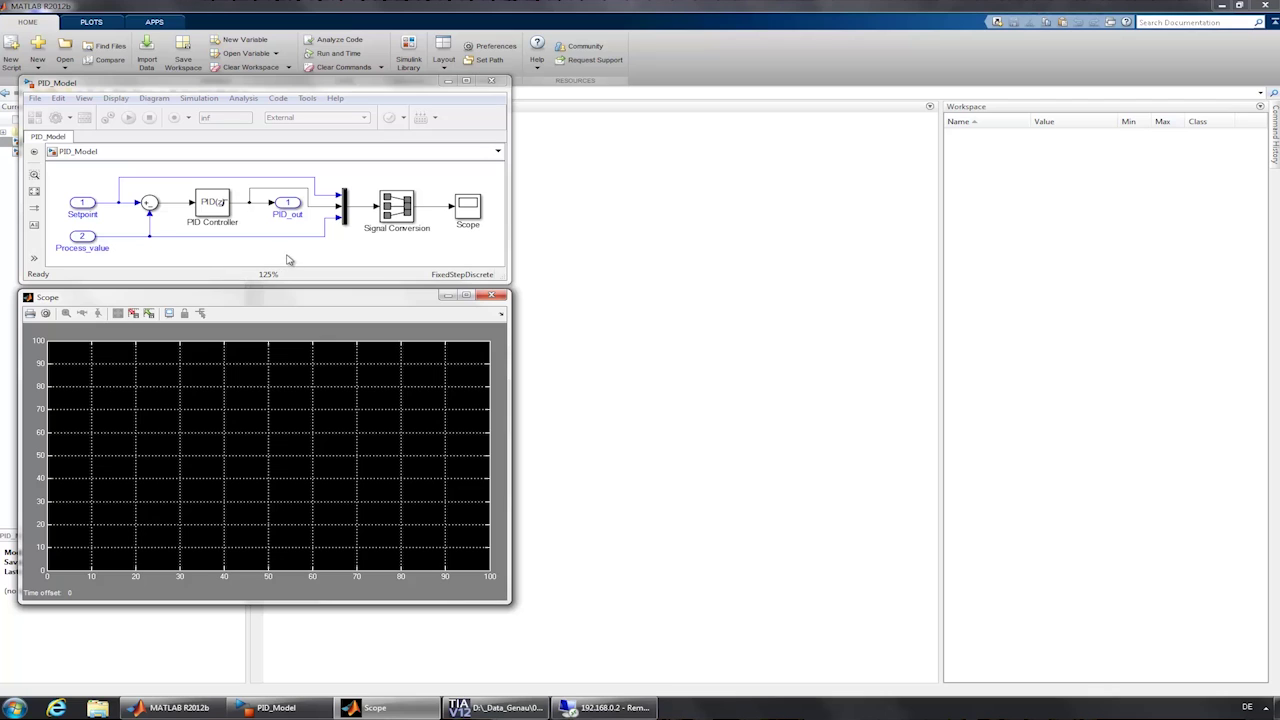
left_click(290, 90)
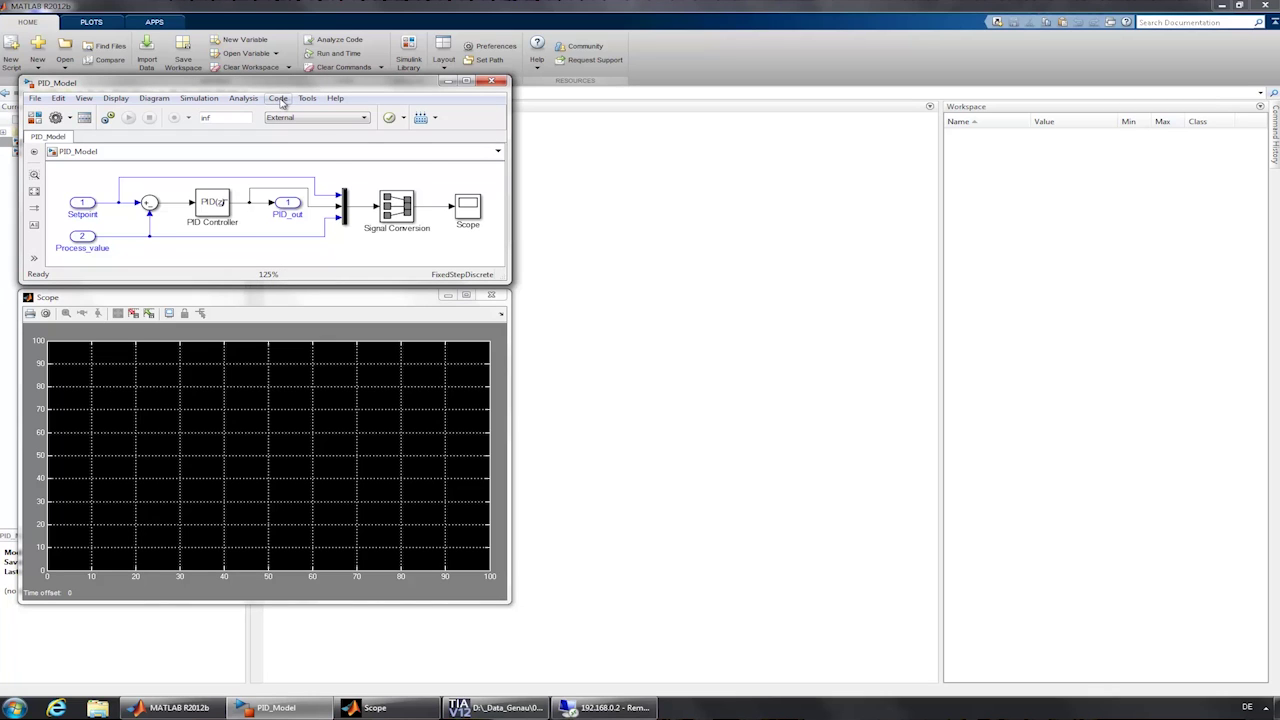
left_click(279, 99)
mouse_move(291, 118)
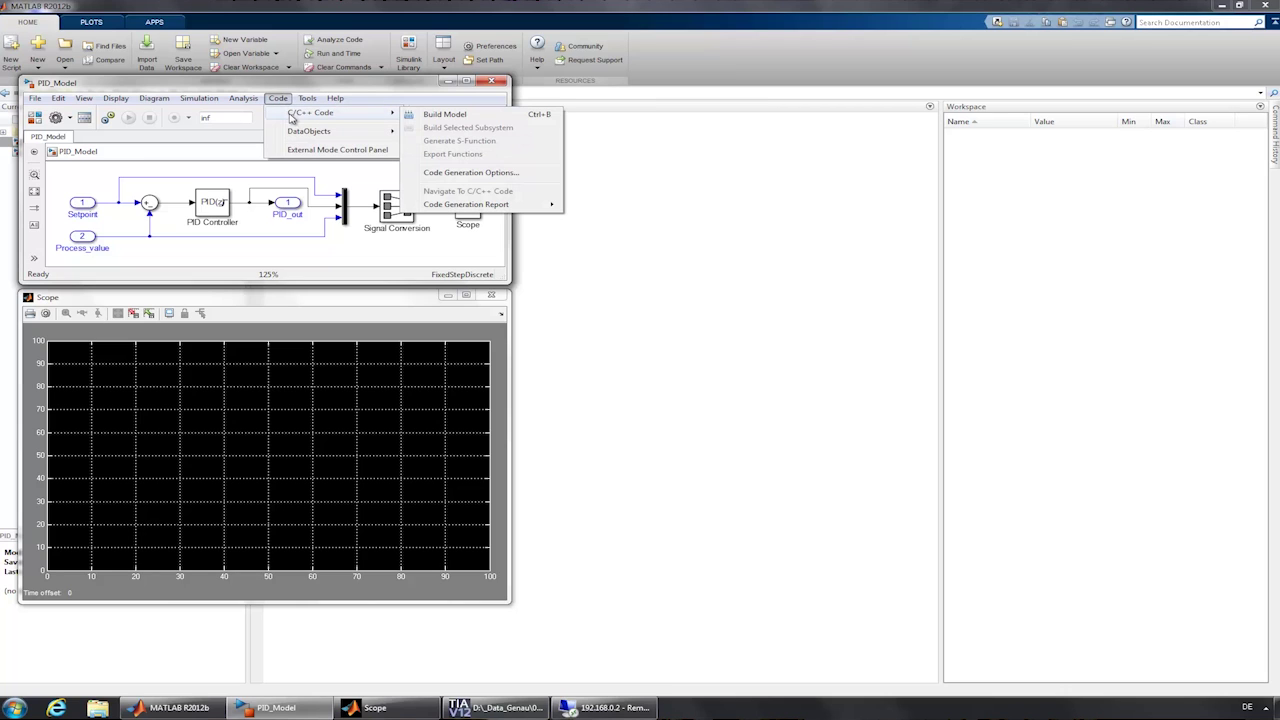
Set the Interface in PID_Model's code generation options to External mode.
left_click(450, 174)
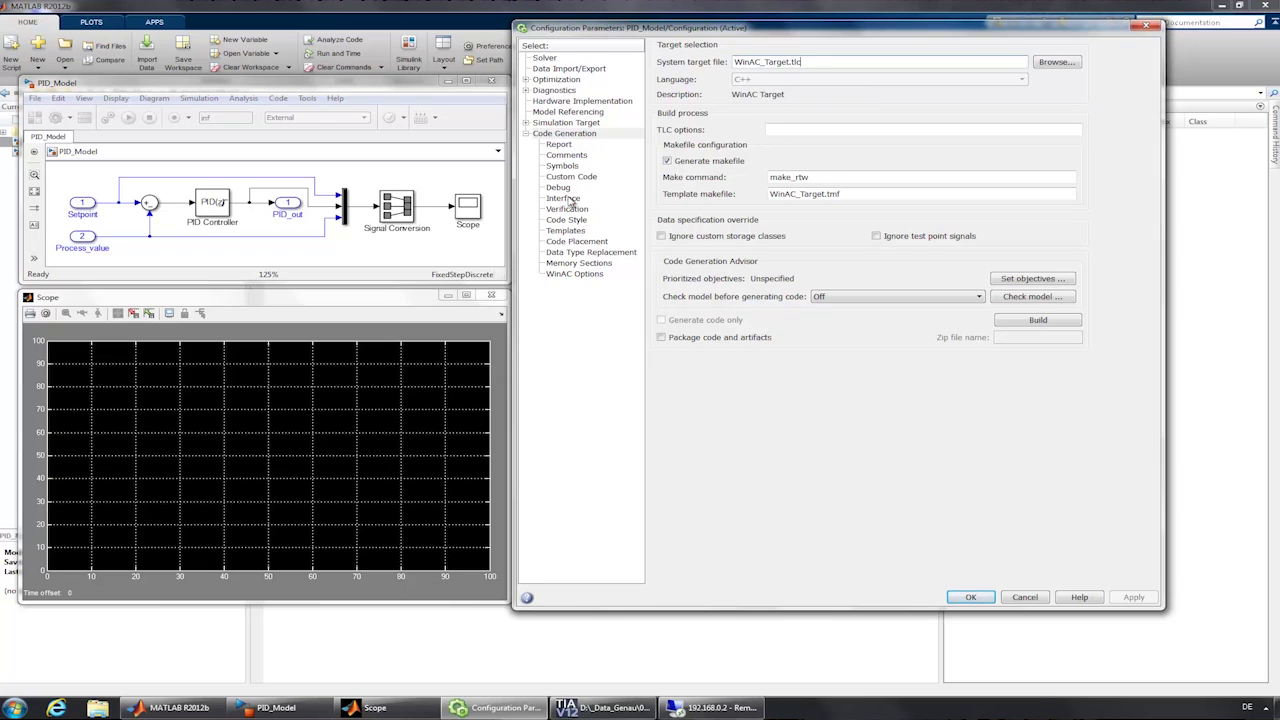
left_click(564, 198)
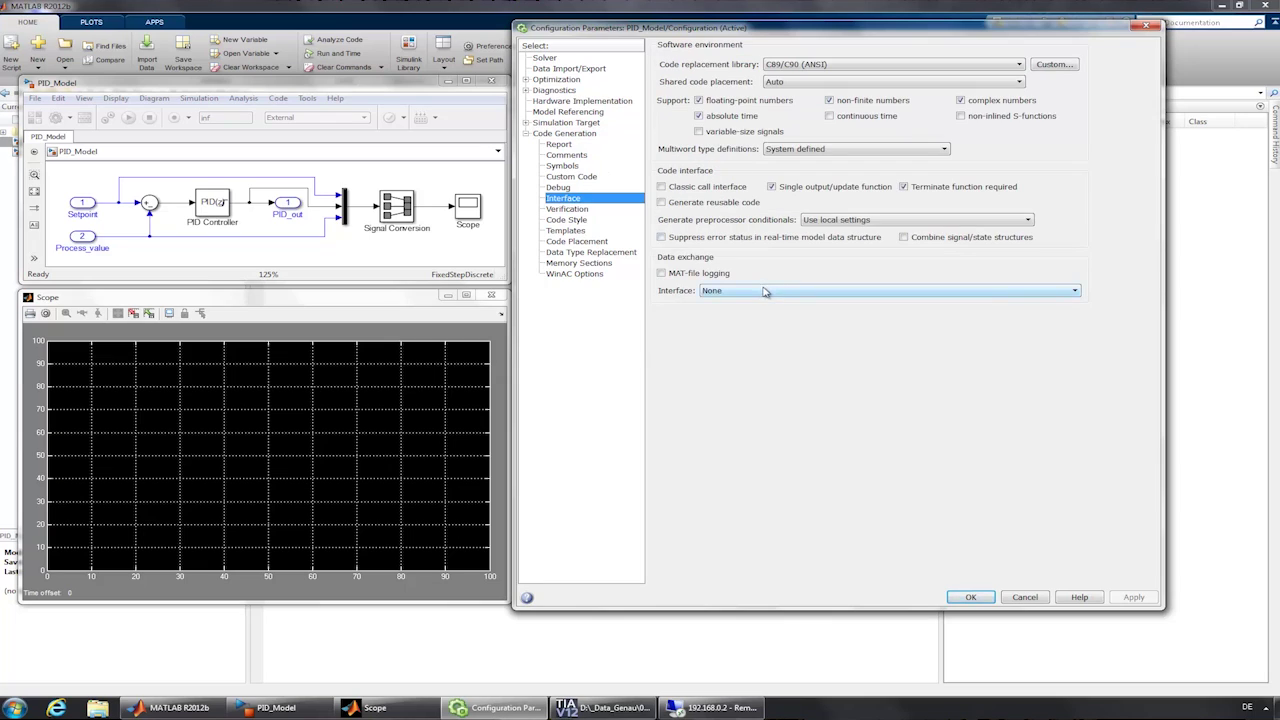
left_click(765, 291)
left_click(766, 321)
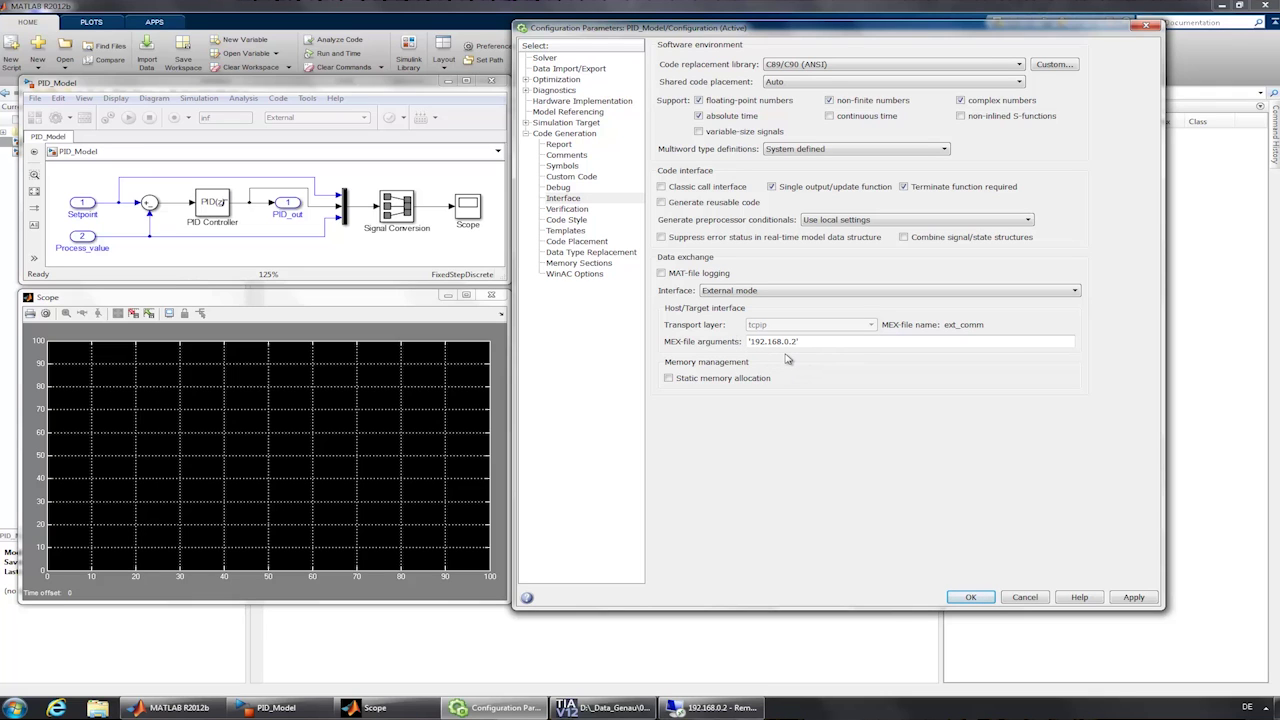
Keep WinAC project type Windows DLL and STEP 7 version V1x (TIA Portal), then accept the configuration.
left_click(588, 276)
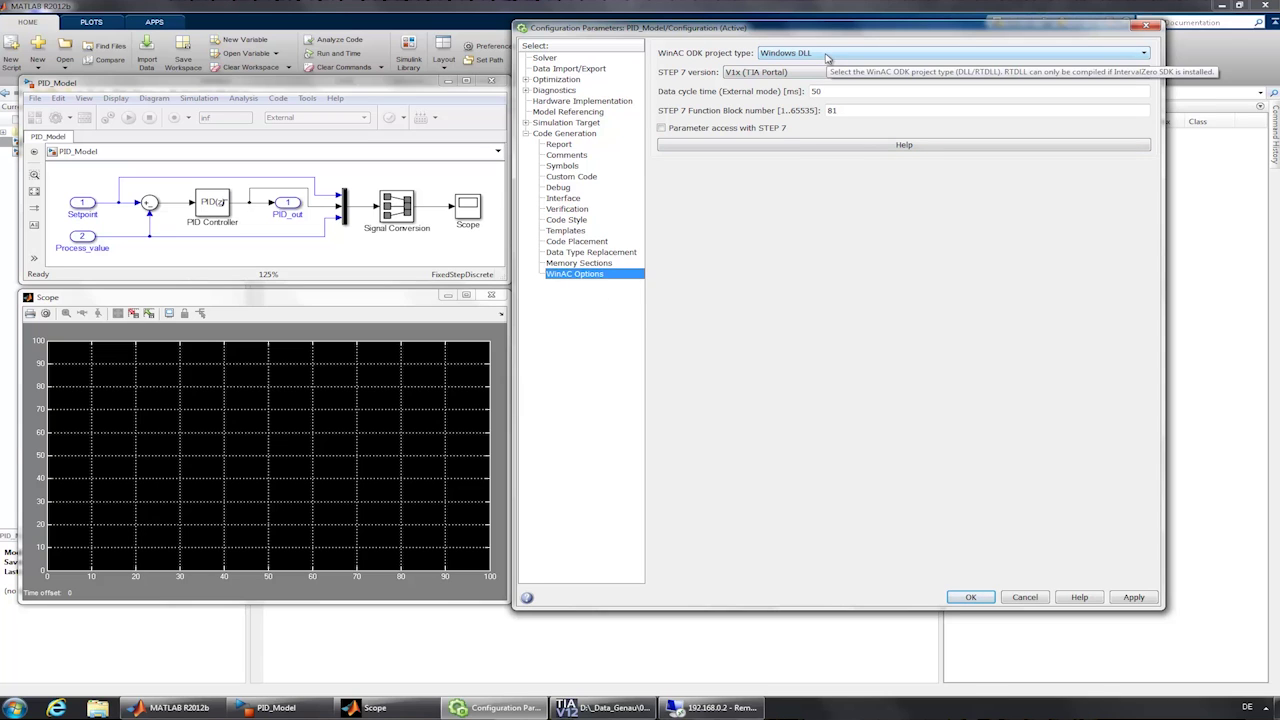
left_click(826, 57)
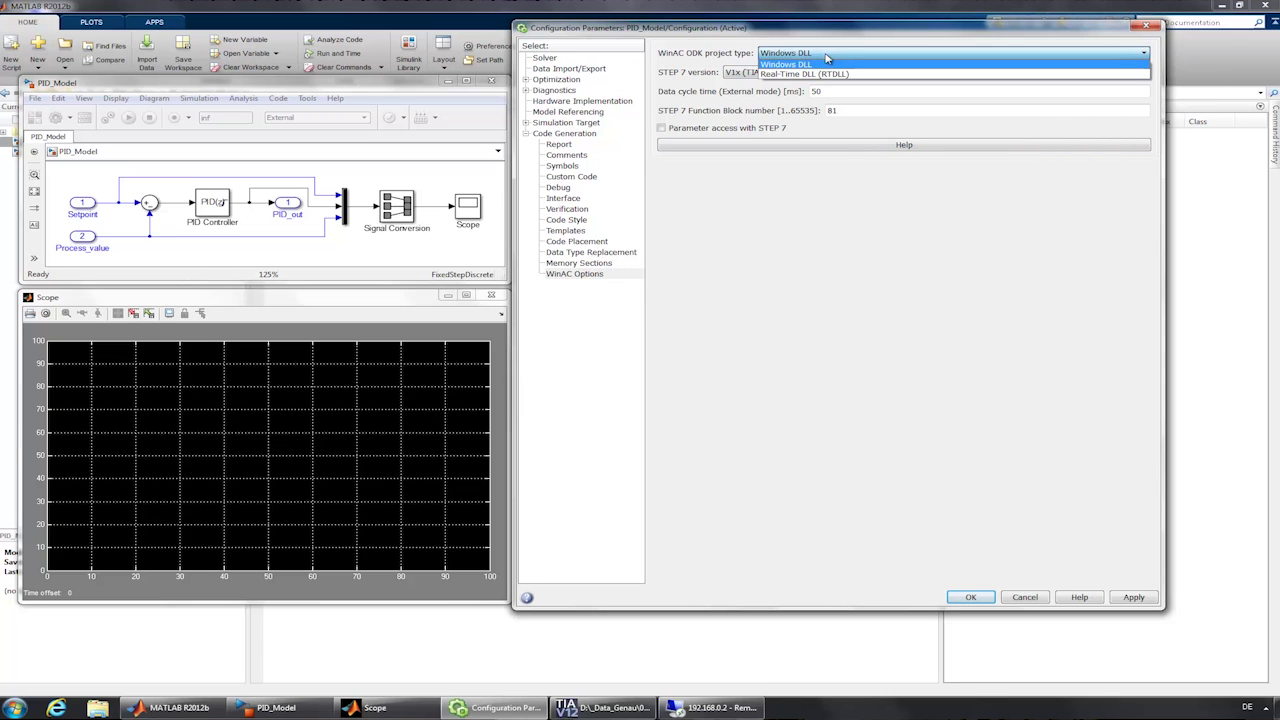
left_click(826, 58)
left_click(818, 76)
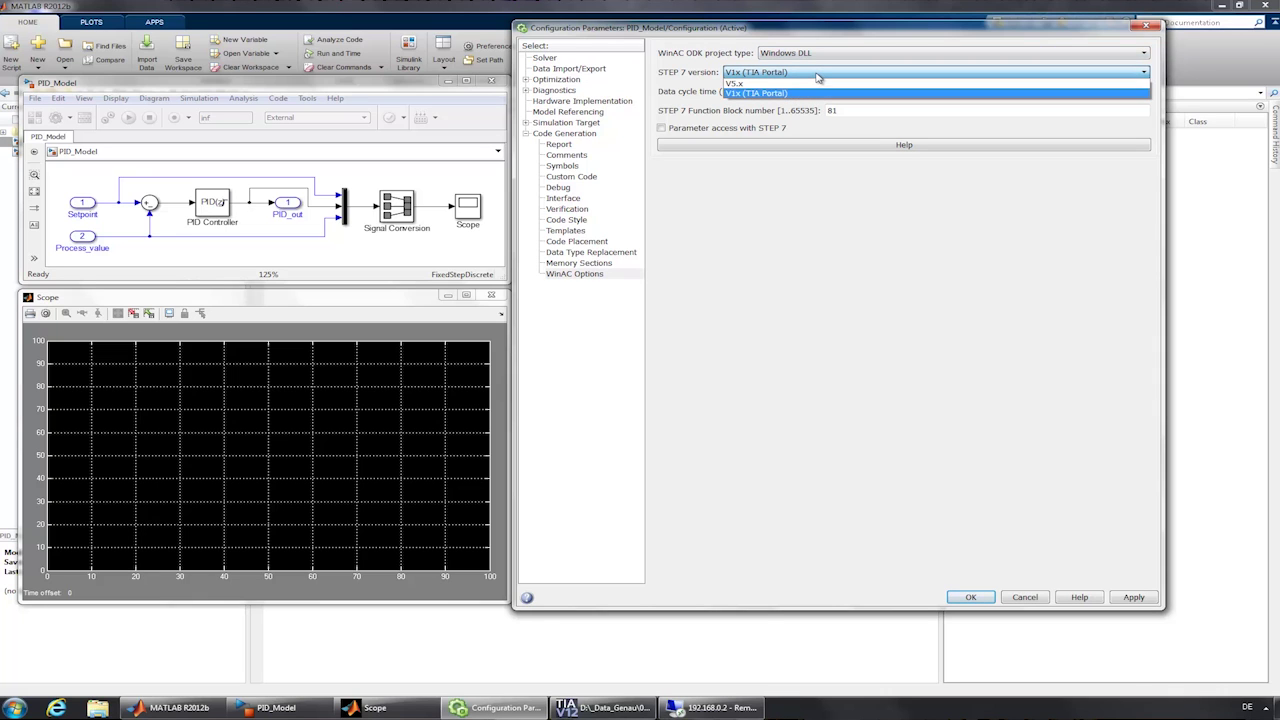
left_click(818, 77)
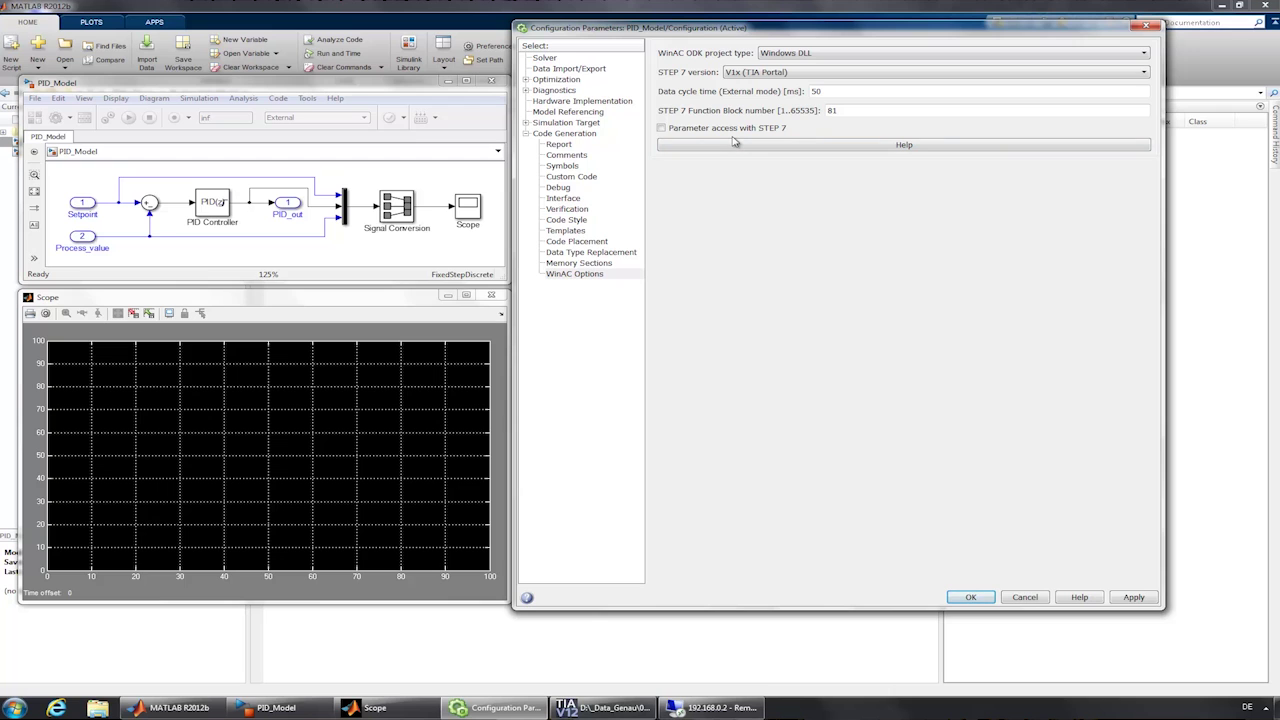
left_click(971, 598)
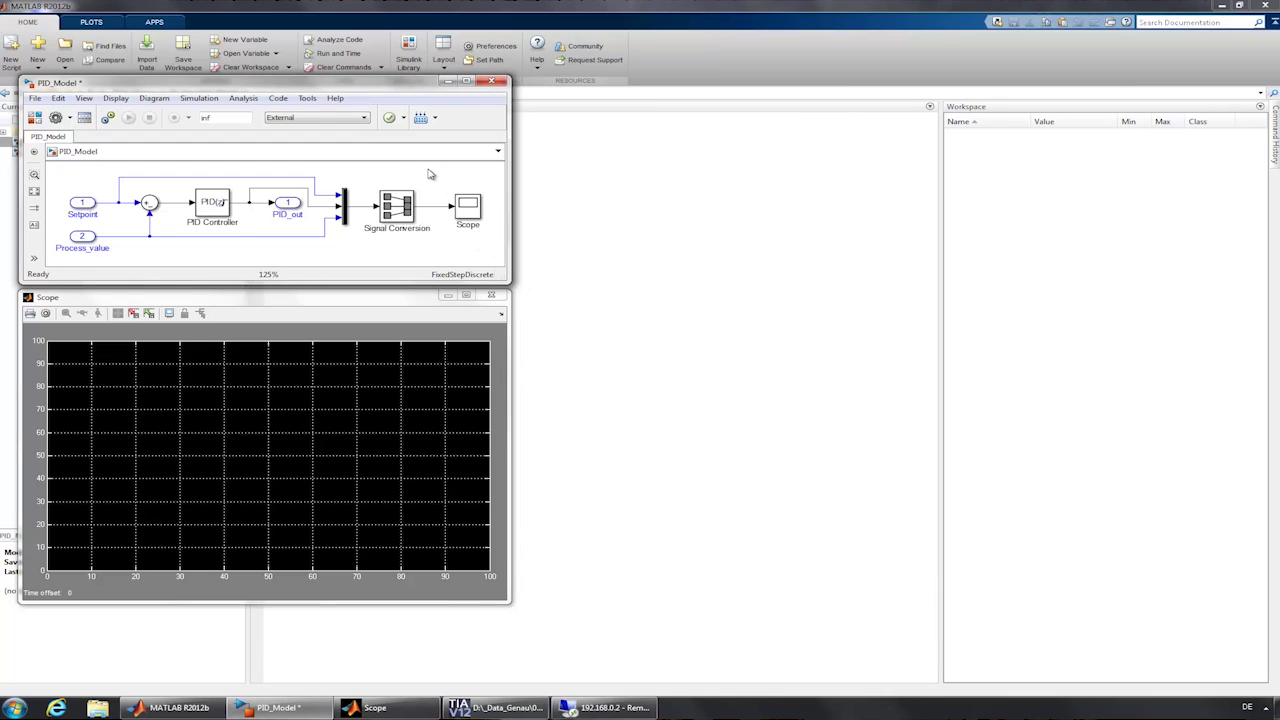
Build PID_Model into PID_Model.dll and highlight the successful completion message in the Command Window.
left_click(420, 117)
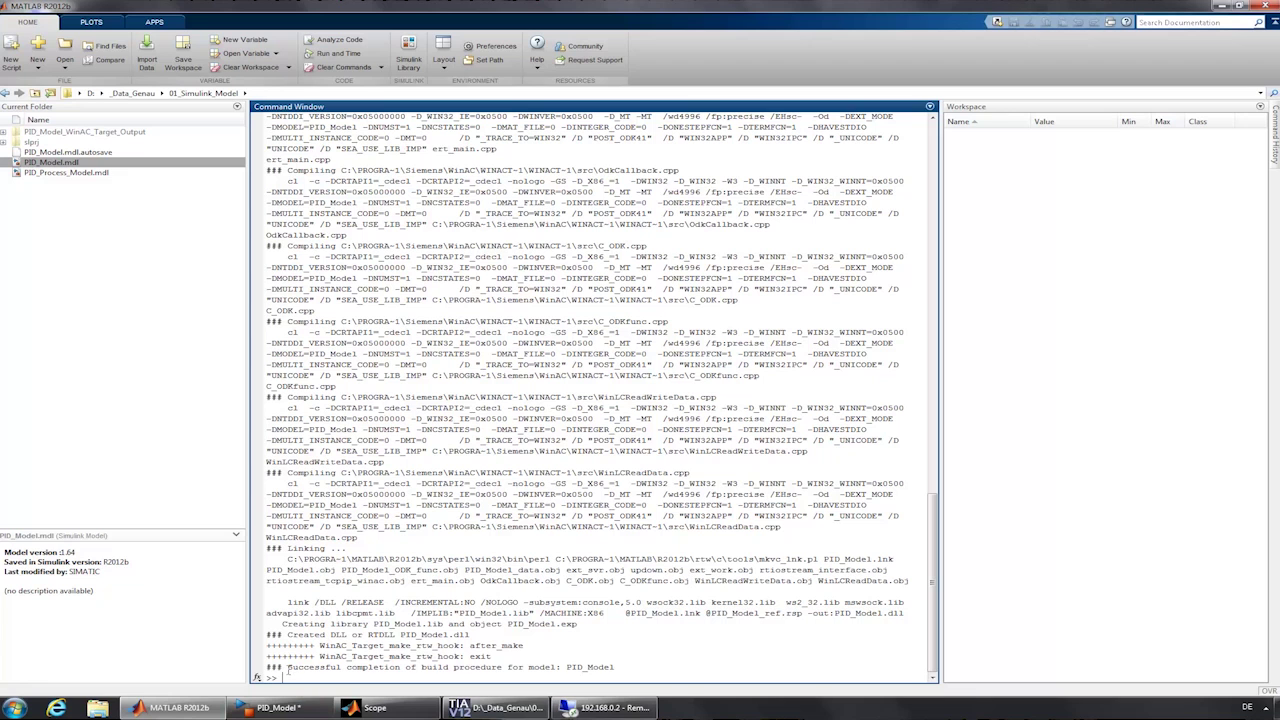
left_click_drag(286, 671, 582, 674)
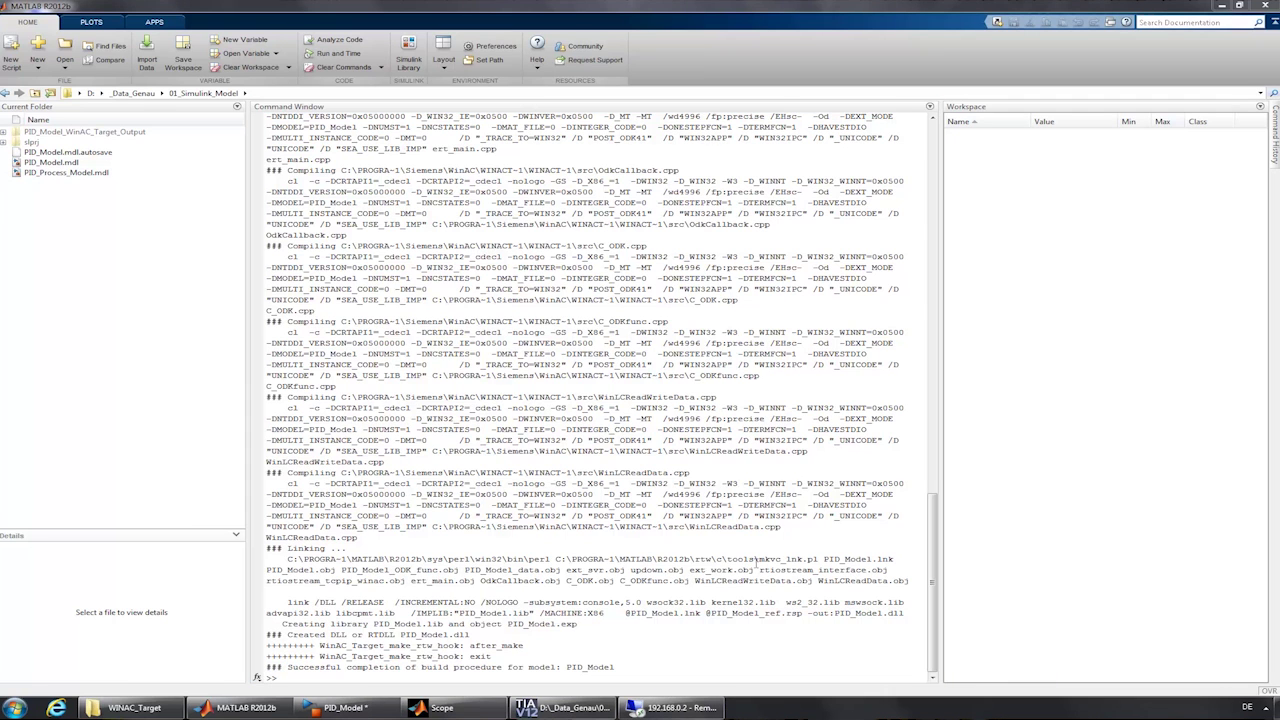
In TIA Portal's project view, import PID_Model_dll.scl under WinAC RTX PLC_1's External source files.
left_click(562, 707)
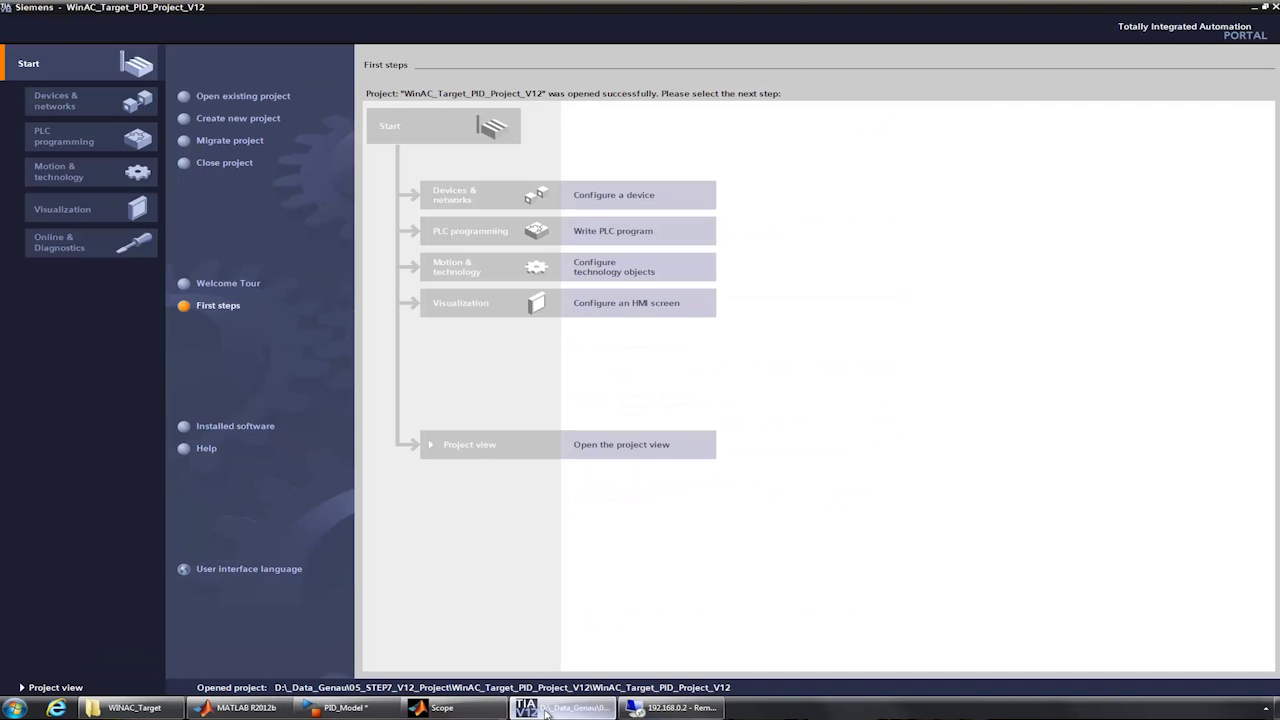
left_click(606, 446)
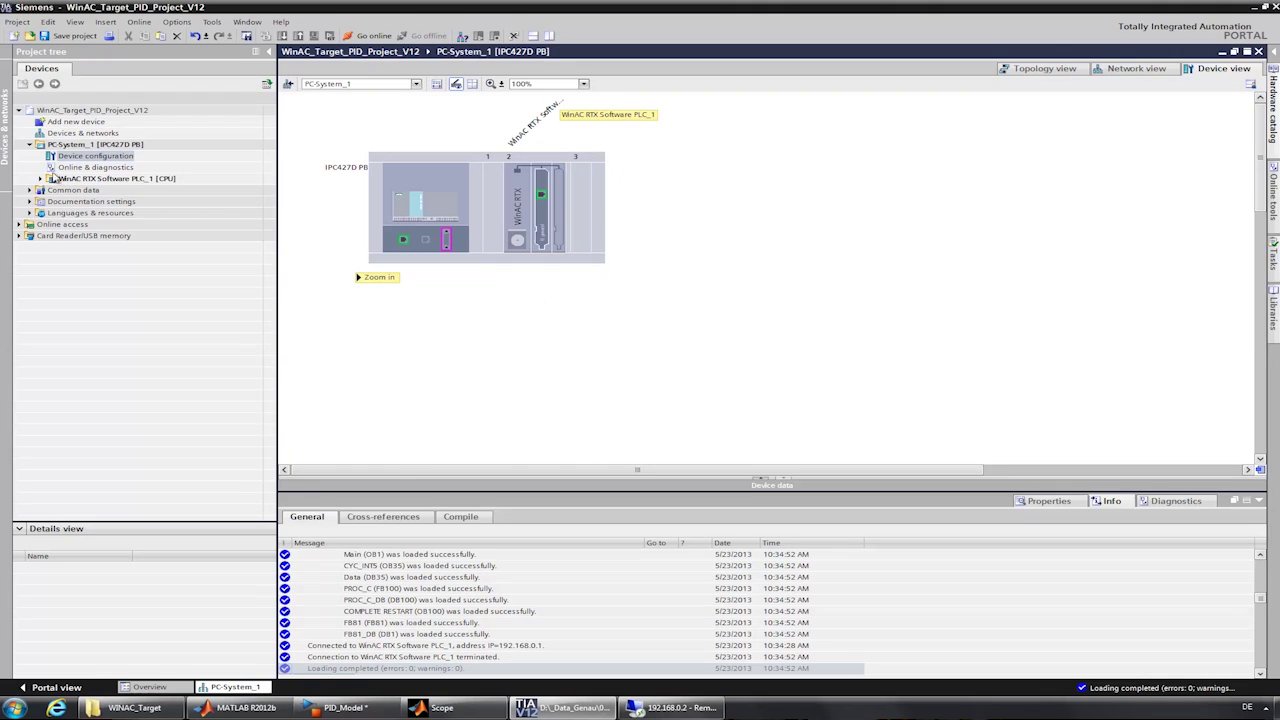
left_click(40, 178)
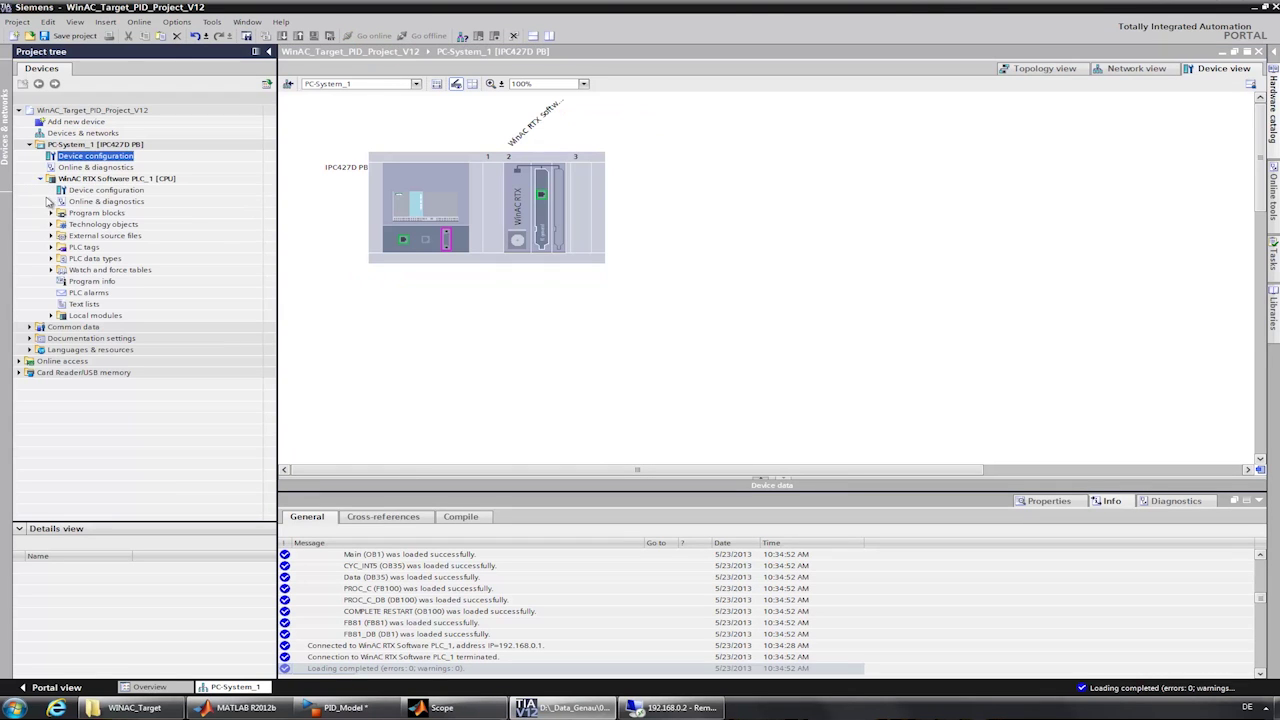
left_click(51, 236)
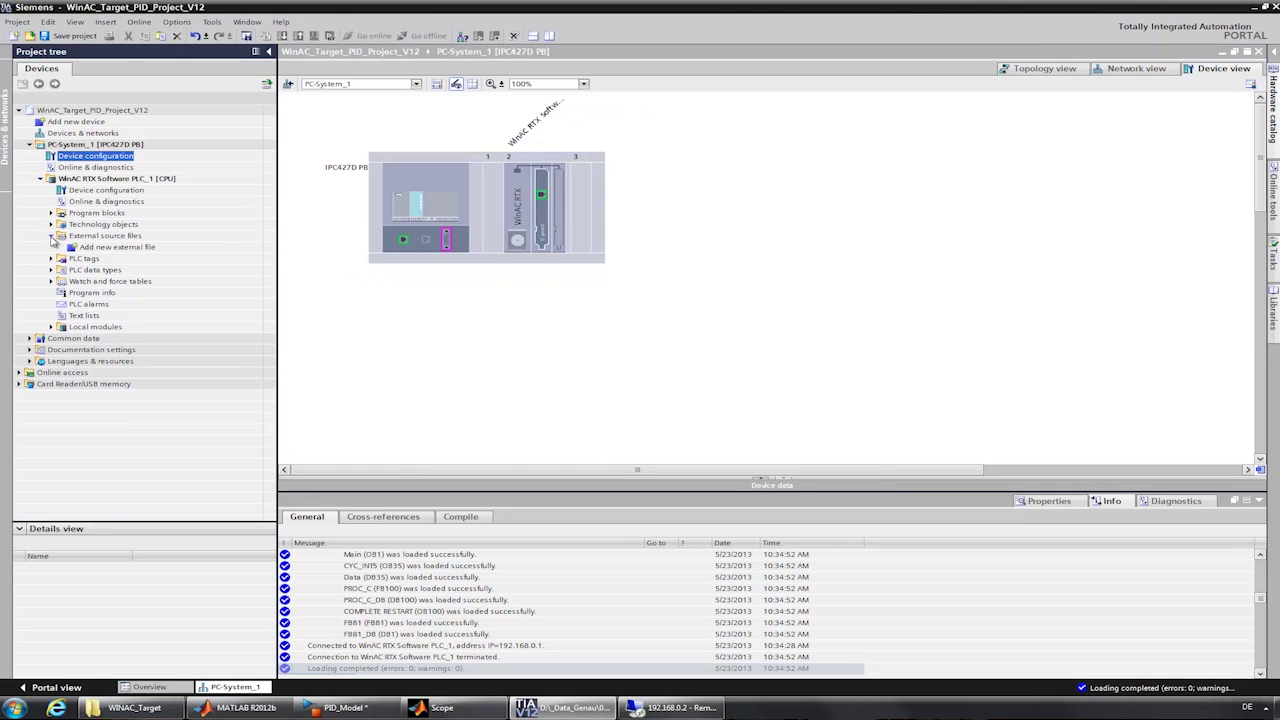
double_click(103, 248)
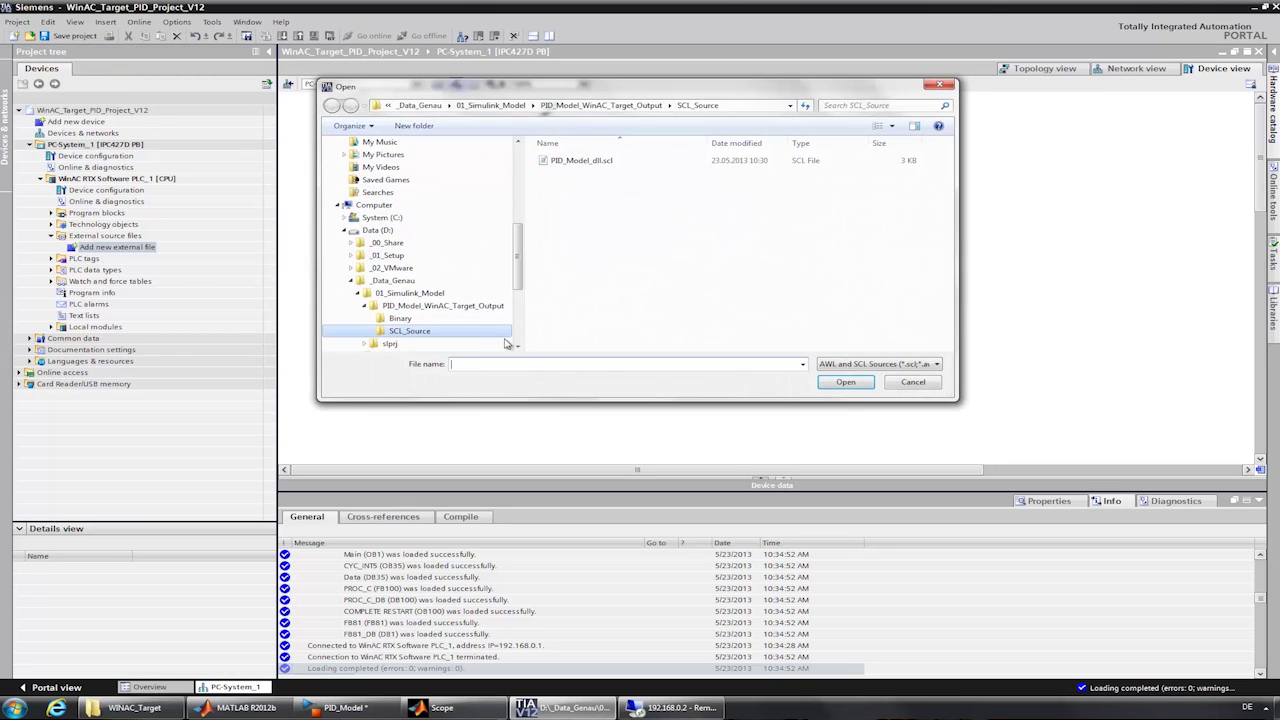
left_click(577, 162)
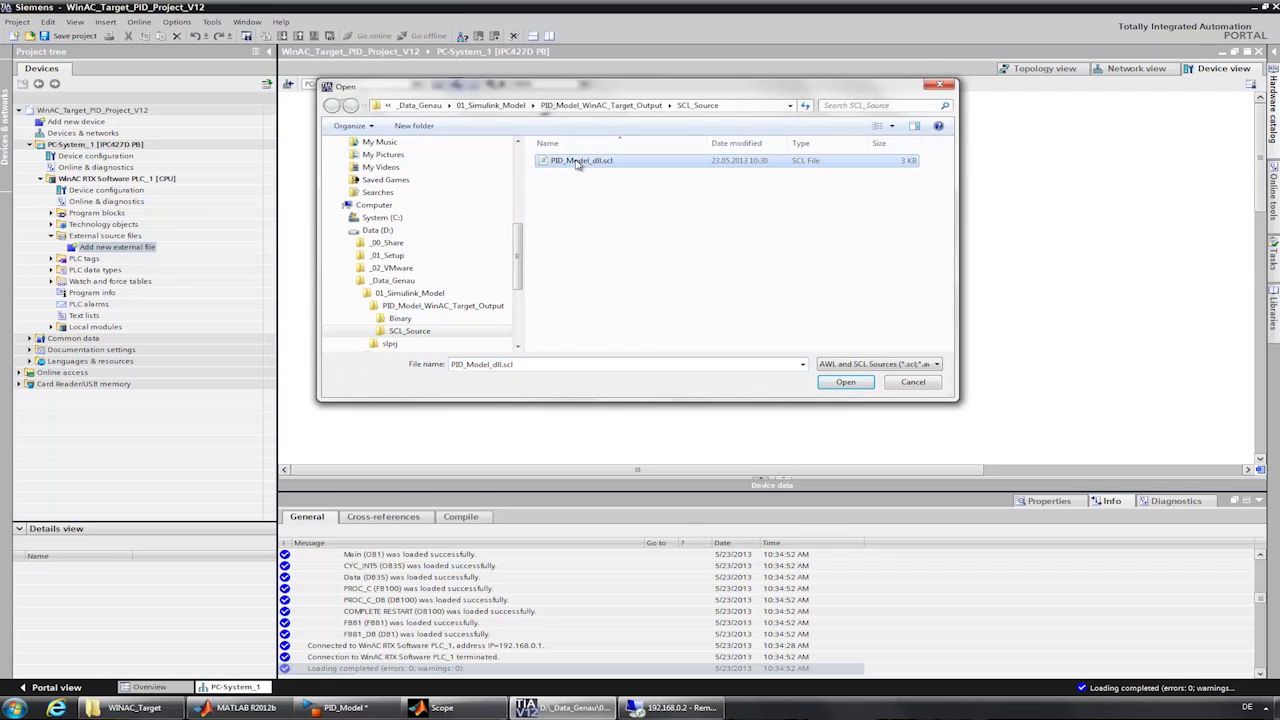
left_click(830, 385)
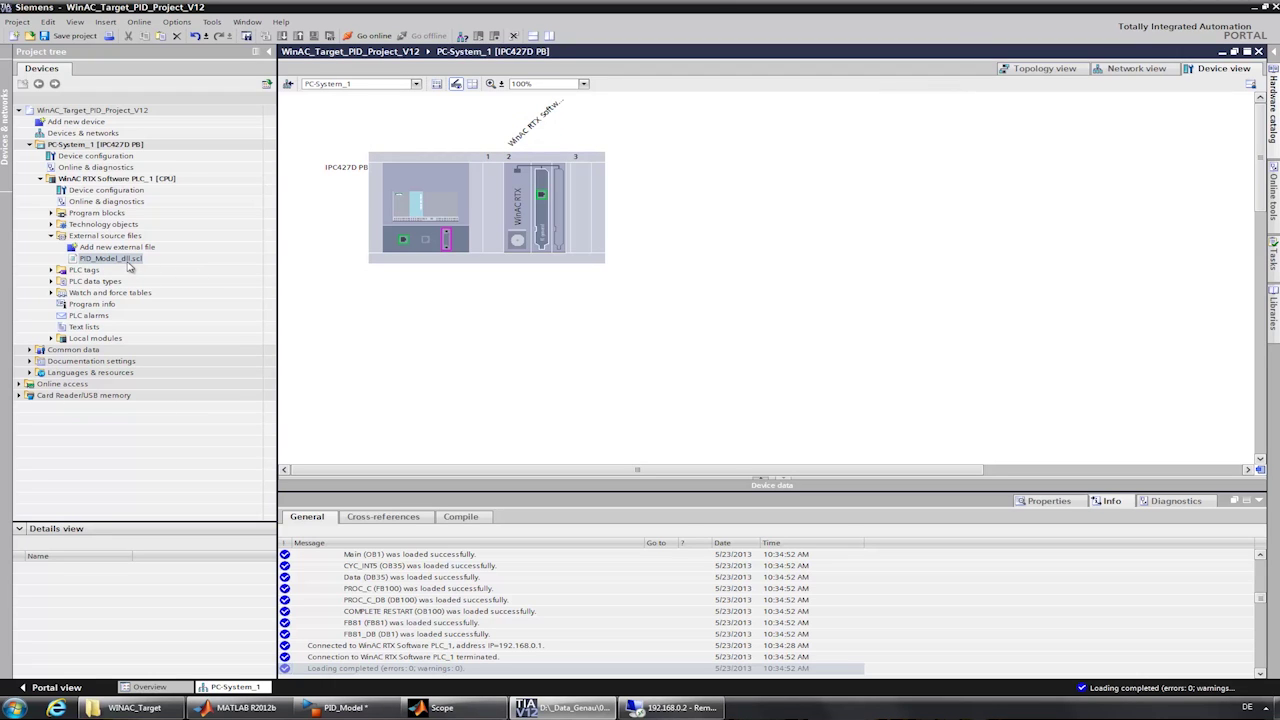
Generate FB81 from PID_Model_dll.scl and open CYC_INT5 [OB35] from Program blocks.
right_click(128, 262)
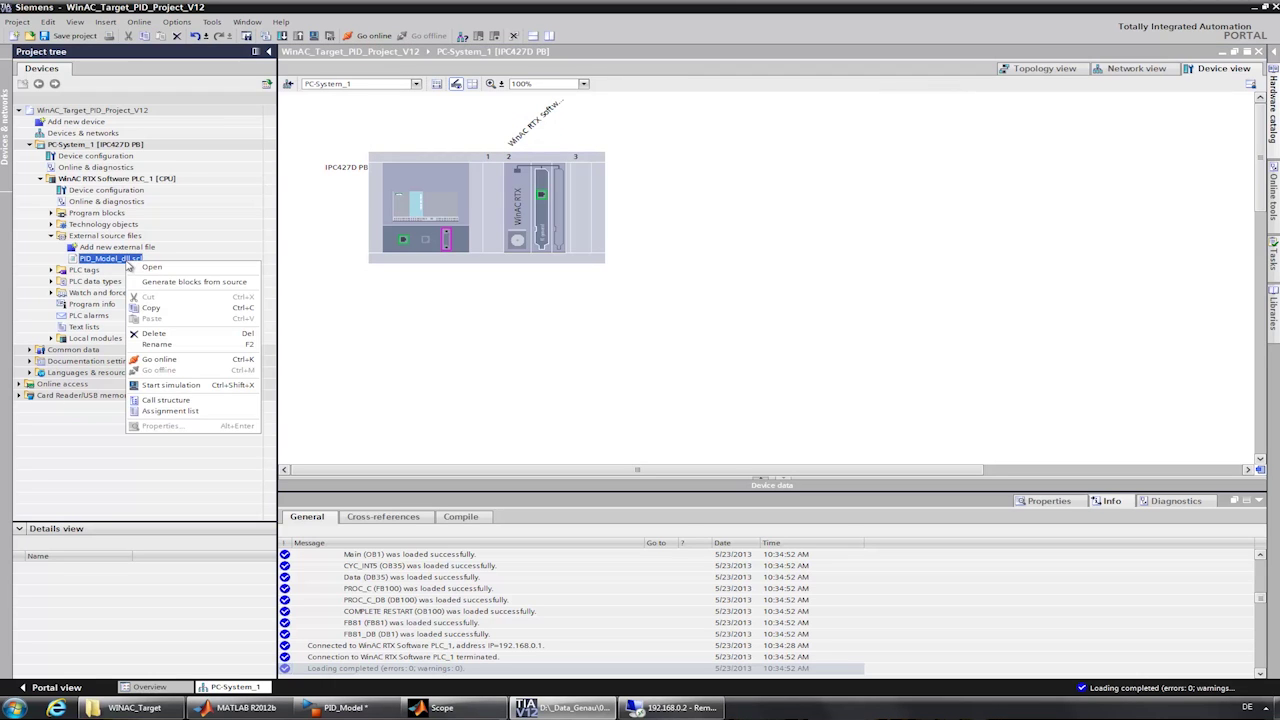
left_click(140, 283)
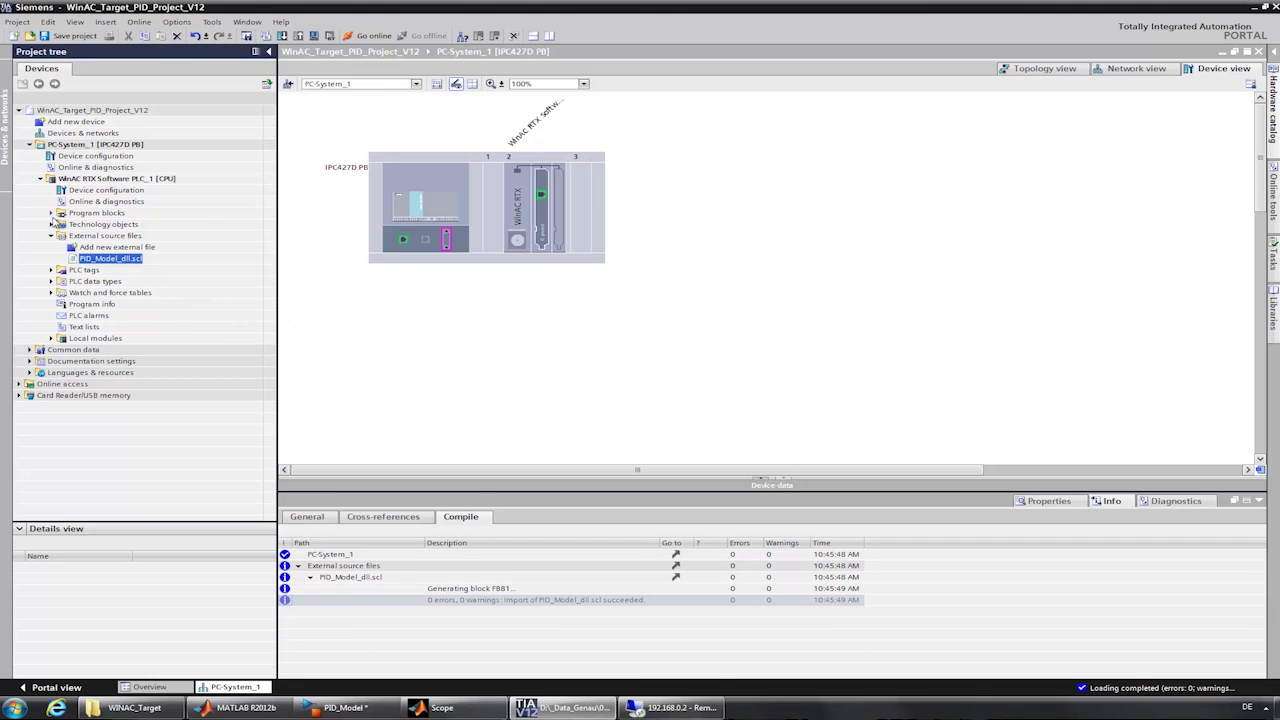
left_click(51, 213)
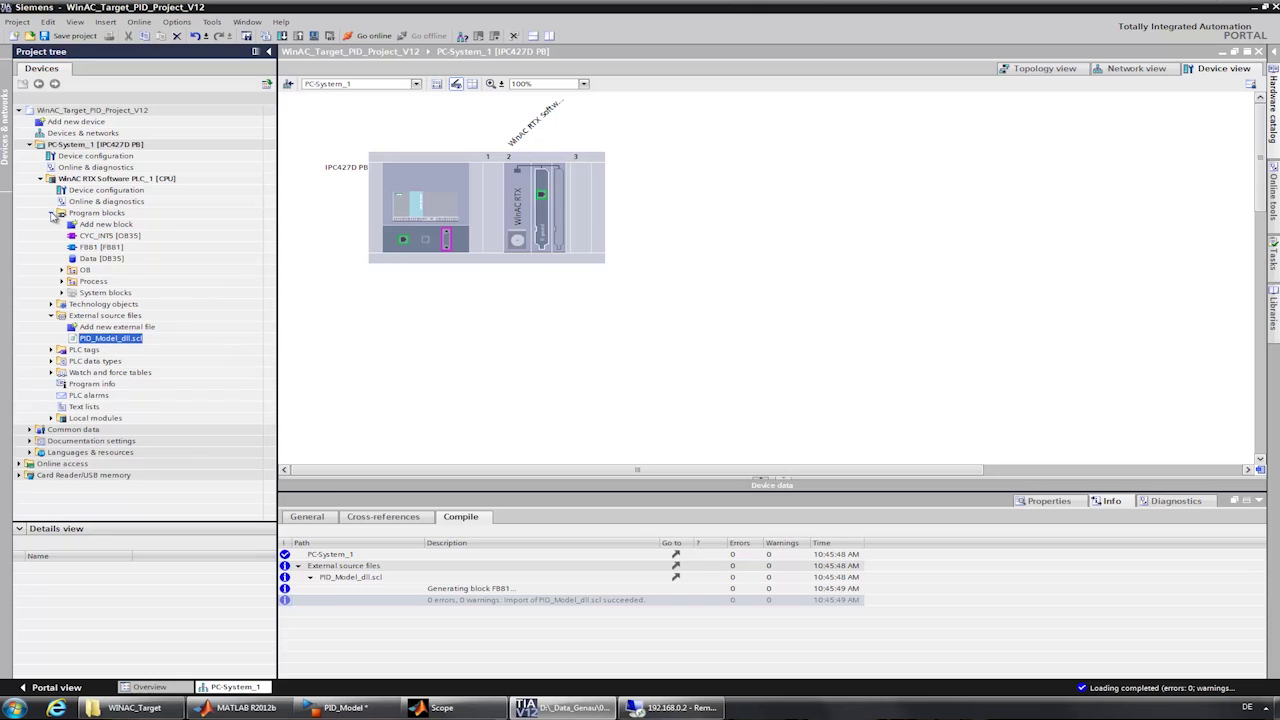
double_click(92, 236)
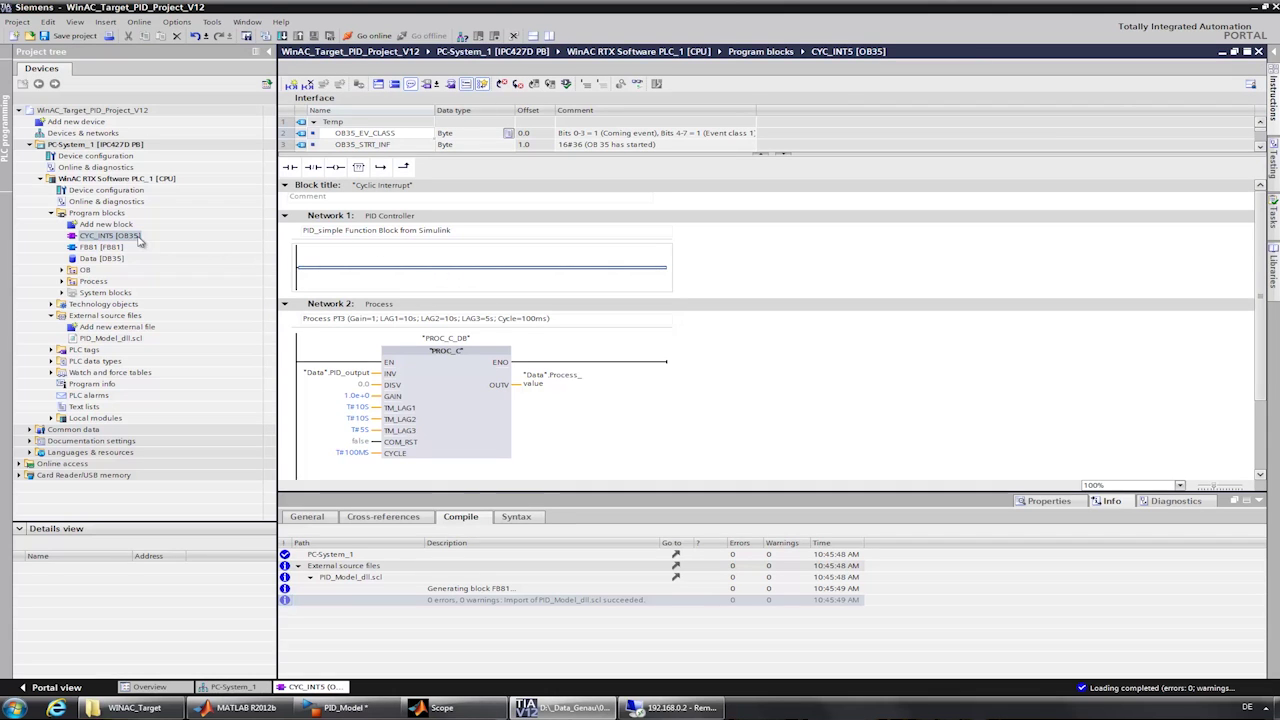
Place FB81 into Network 1 of CYC_INT5, accepting FB81_DB as its single-instance data block.
left_click(100, 247)
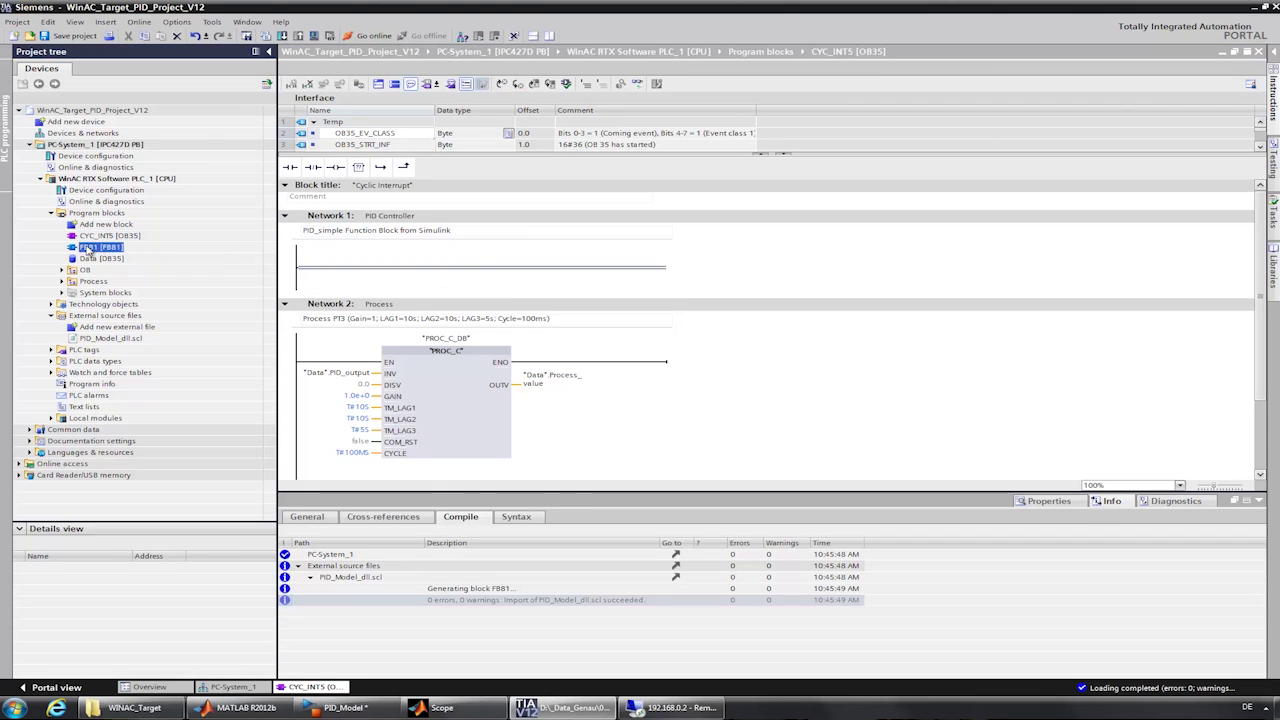
left_click_drag(88, 251, 426, 272)
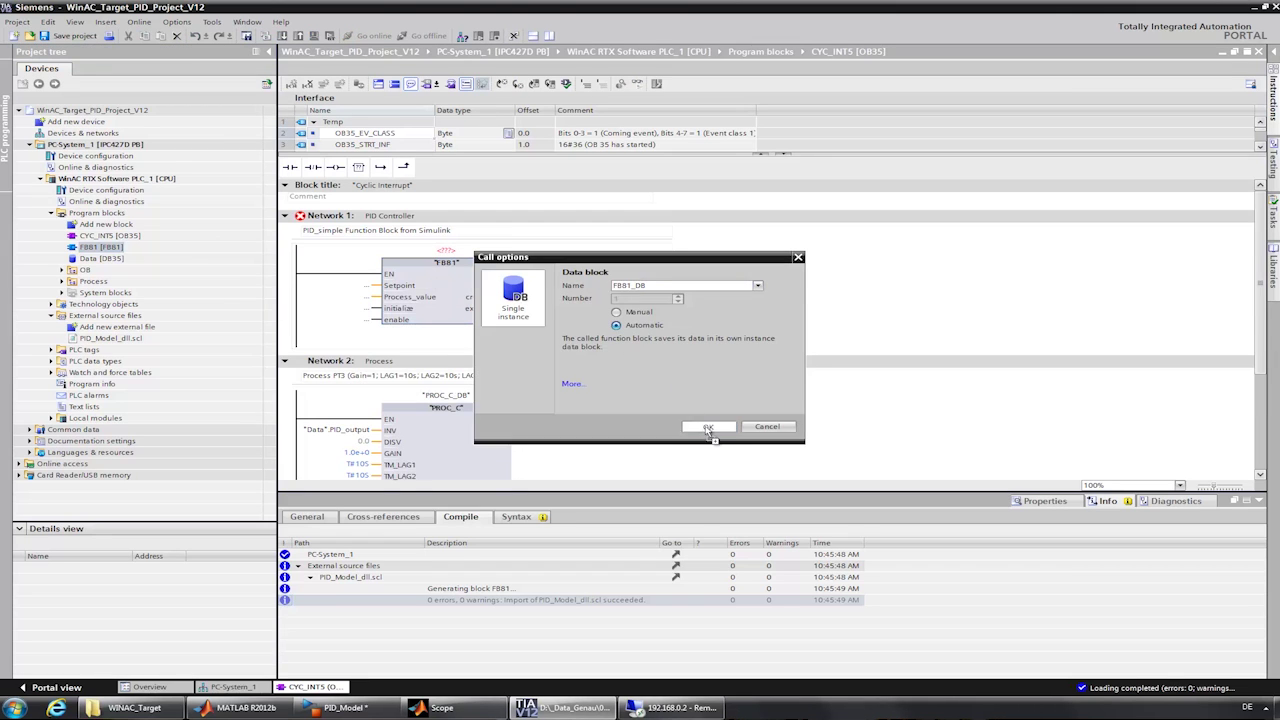
left_click(707, 428)
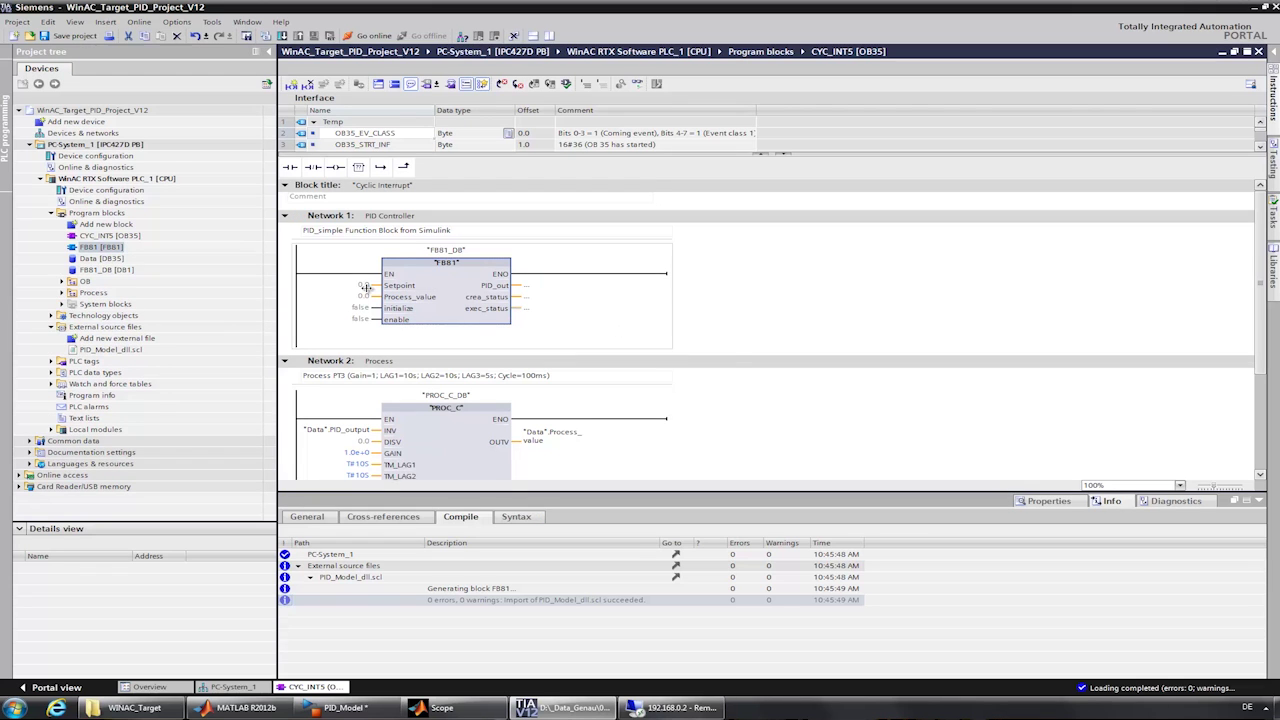
Open Data [DB35] beside OB35 and wire Setpoint, PID_output, Process_value and ENABLE to FB81's pins.
double_click(86, 259)
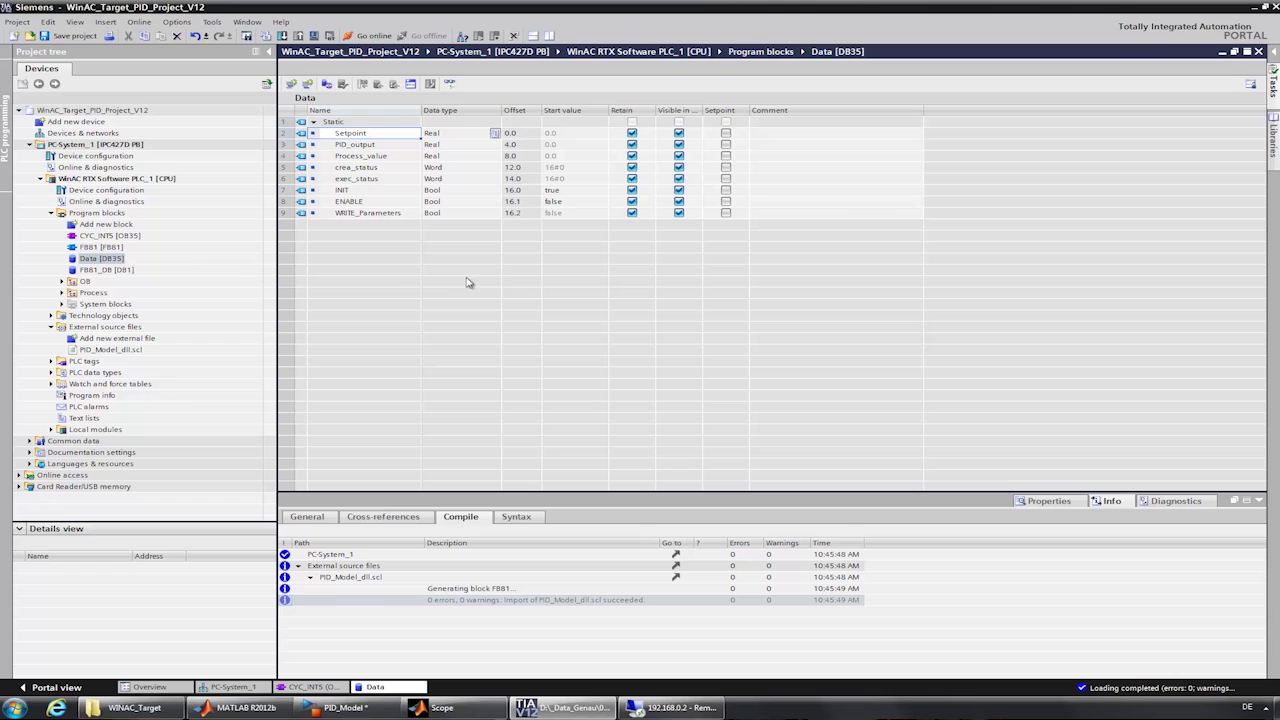
left_click(551, 36)
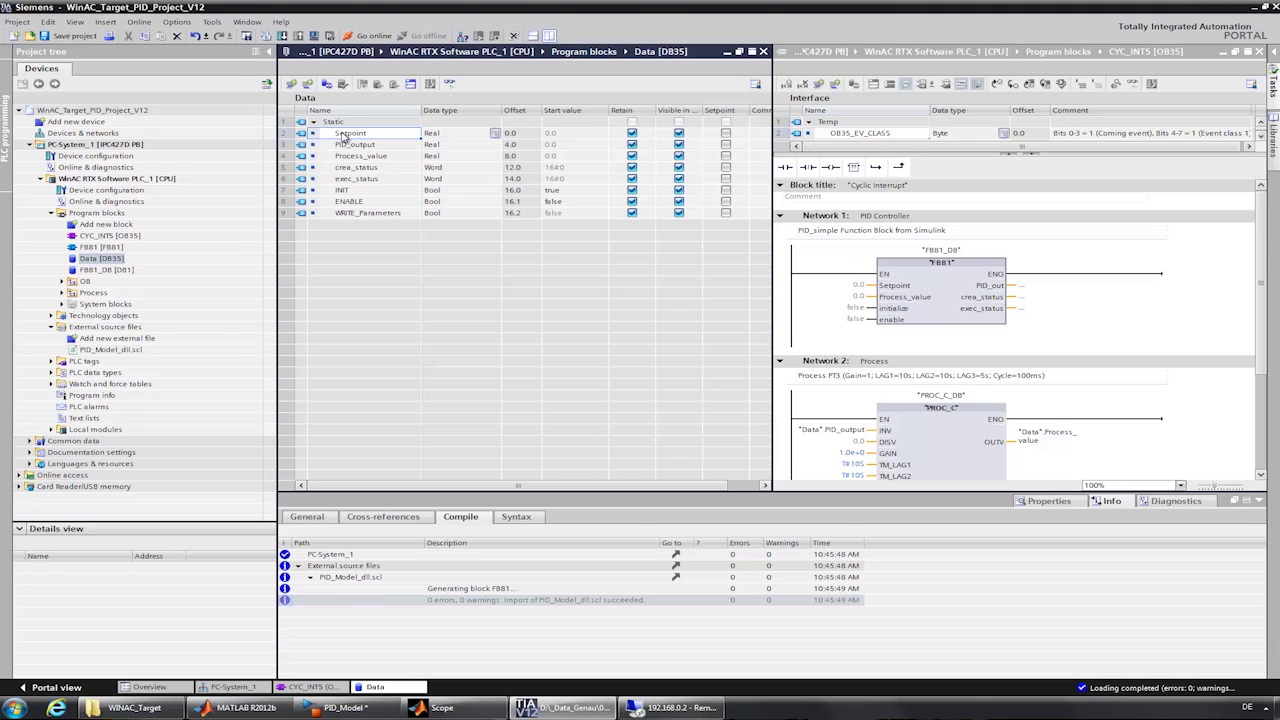
left_click_drag(343, 135, 855, 295)
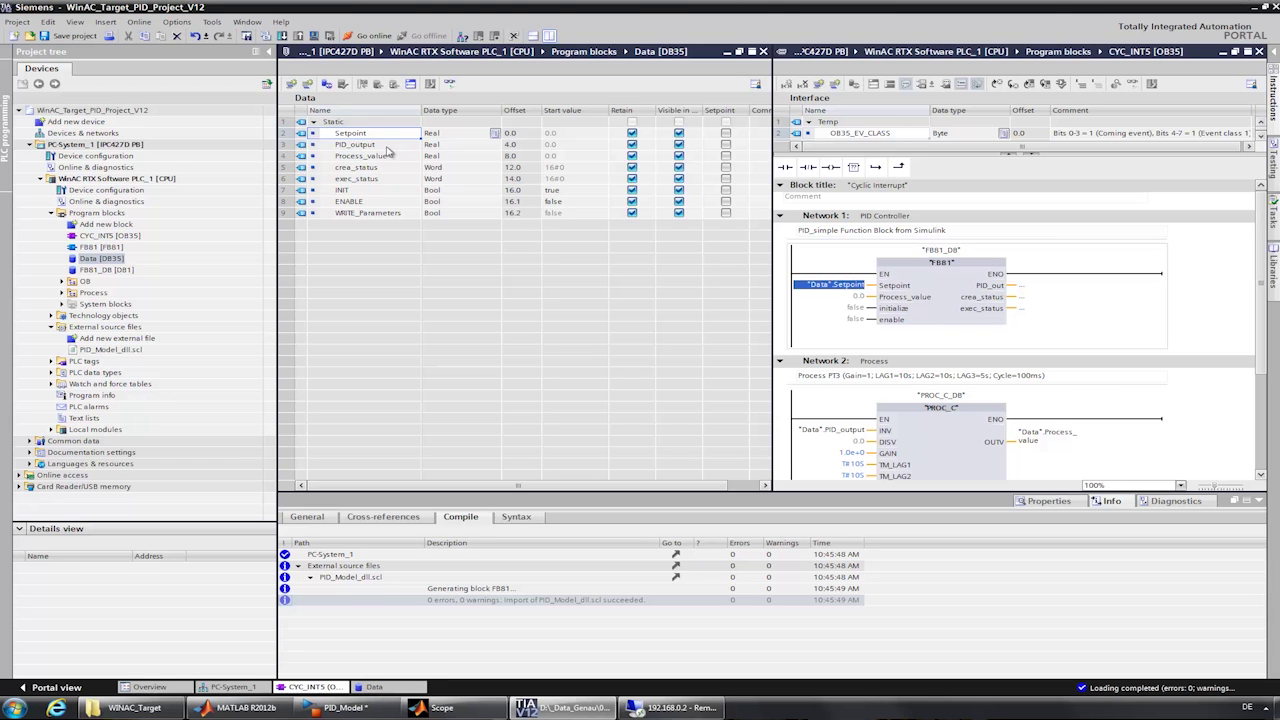
left_click_drag(381, 145, 1022, 286)
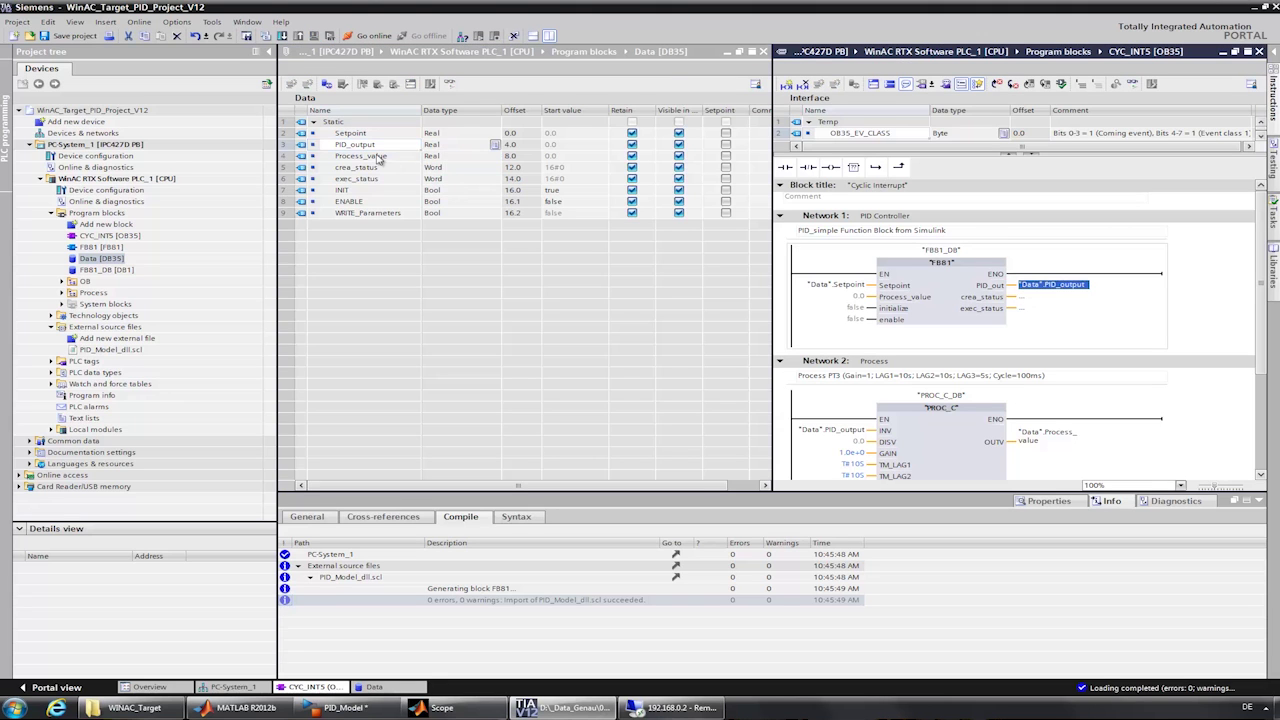
left_click_drag(379, 159, 860, 301)
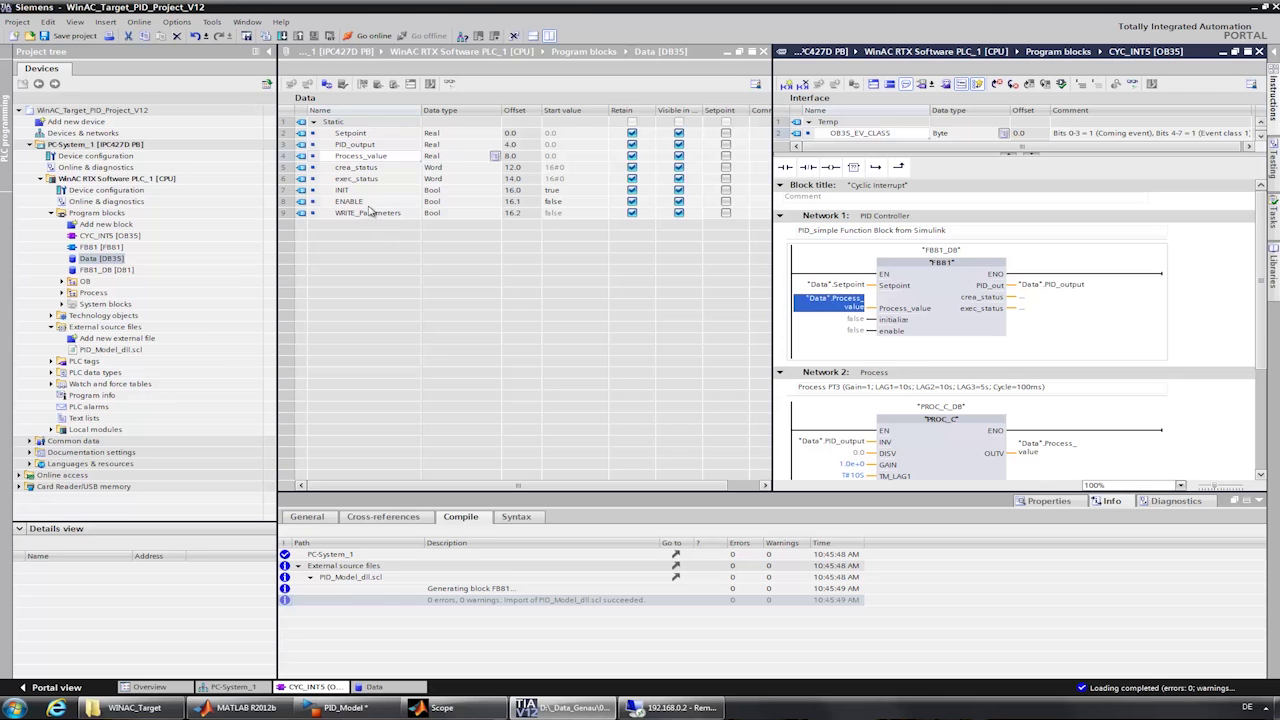
left_click_drag(368, 208, 857, 338)
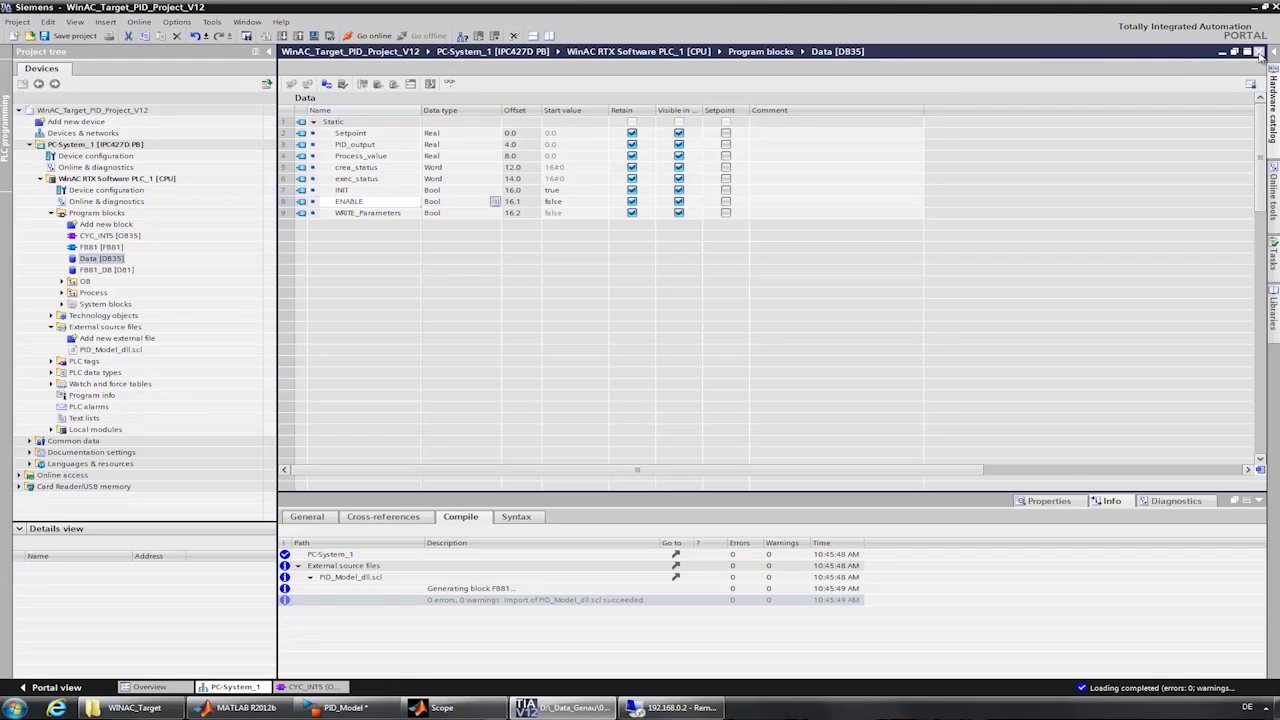
Close the DB35 and OB35 editors, then copy PID_Model.dll from the remote Binary output folder.
left_click(1259, 52)
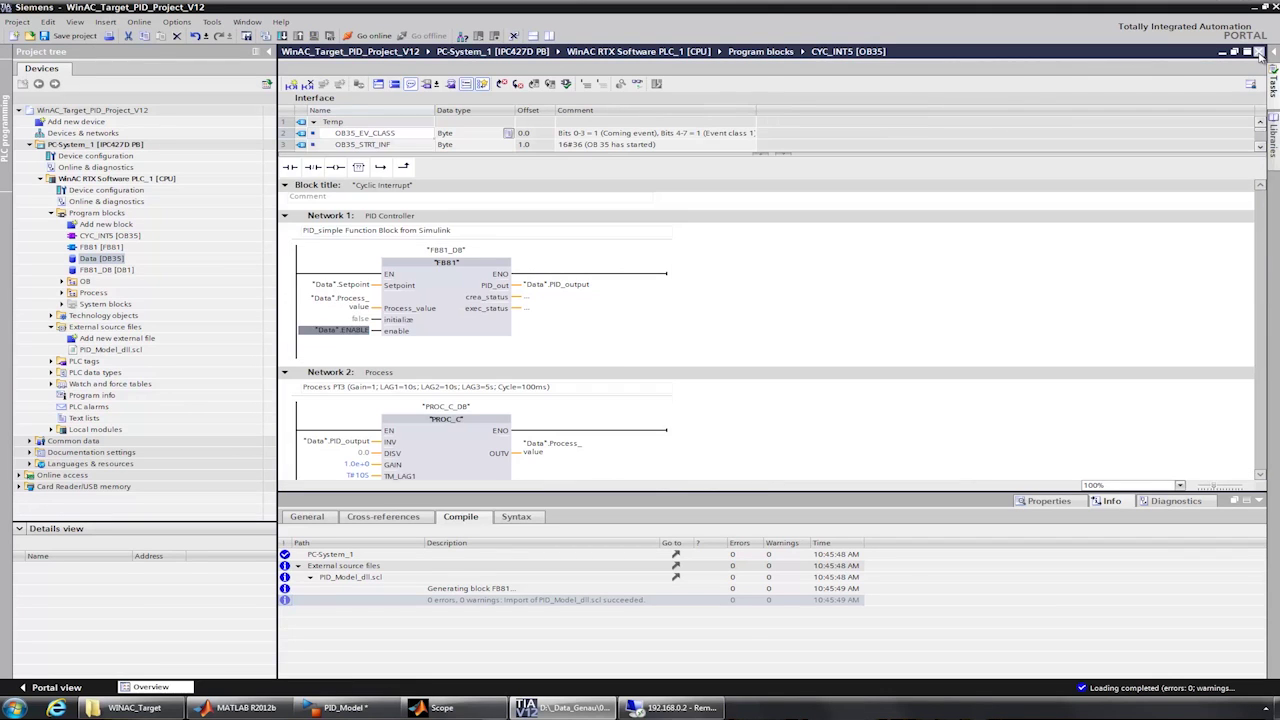
left_click(1259, 52)
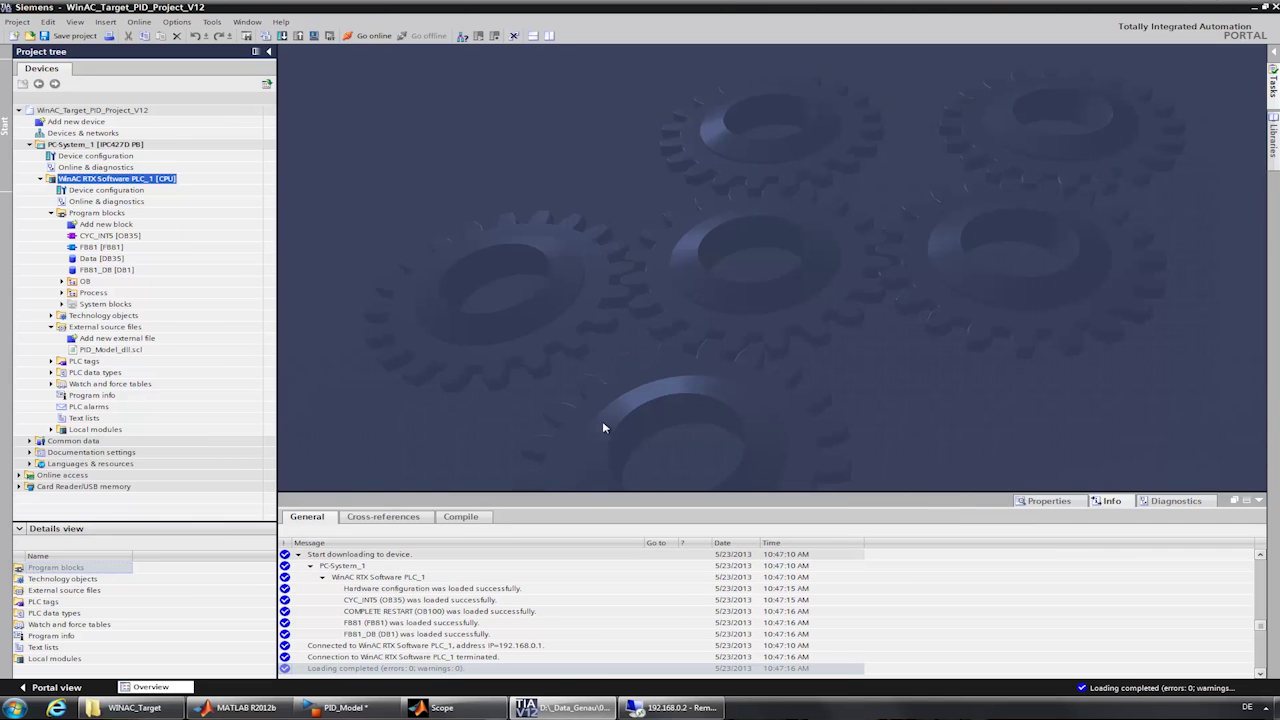
left_click(655, 710)
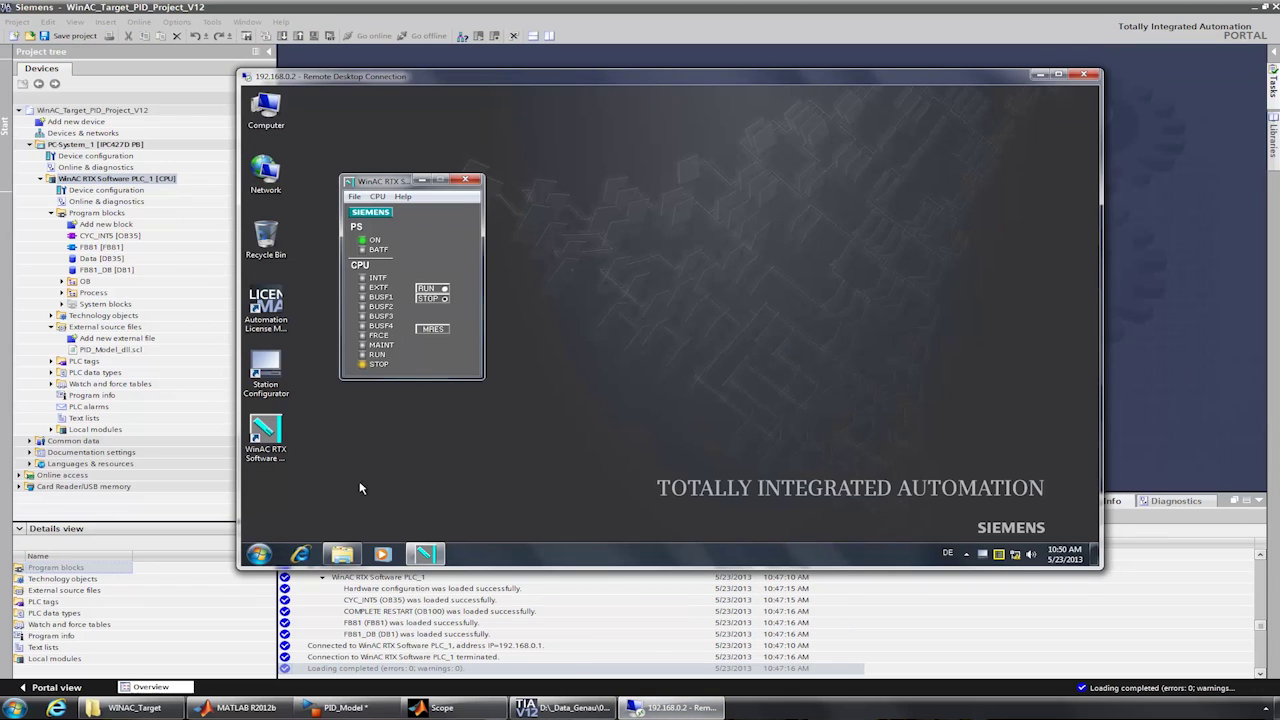
left_click(342, 553)
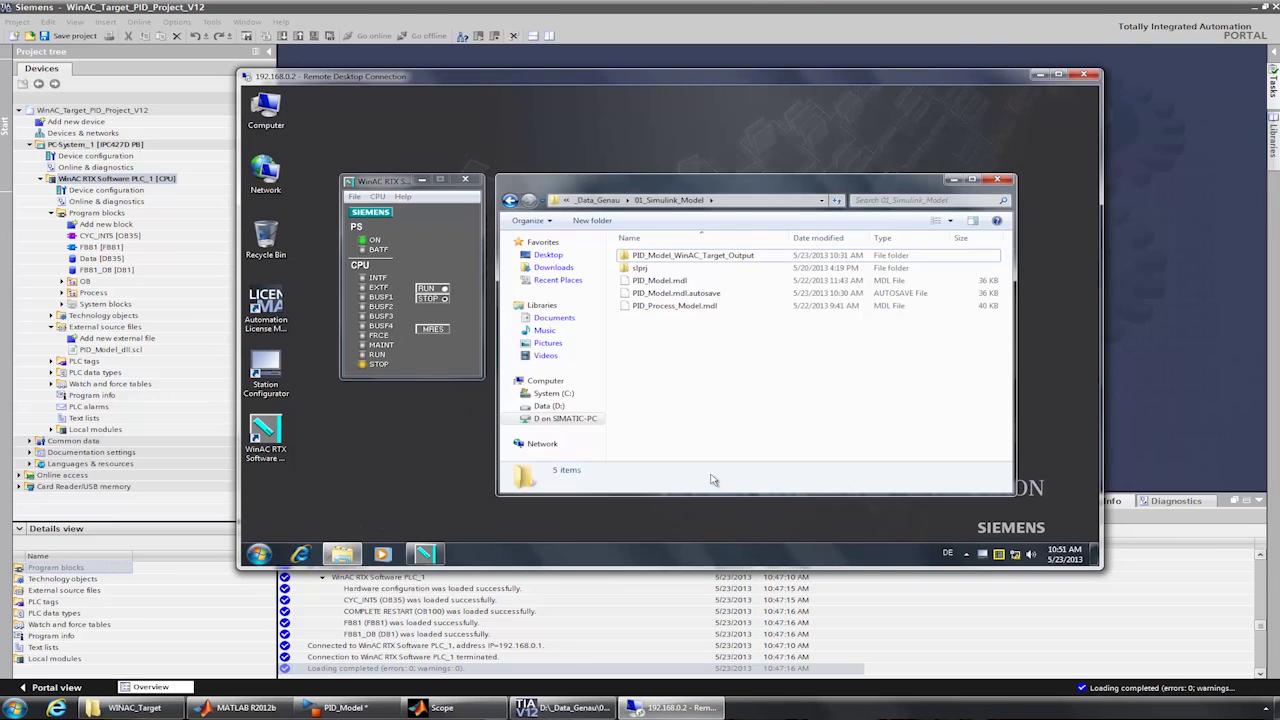
double_click(683, 258)
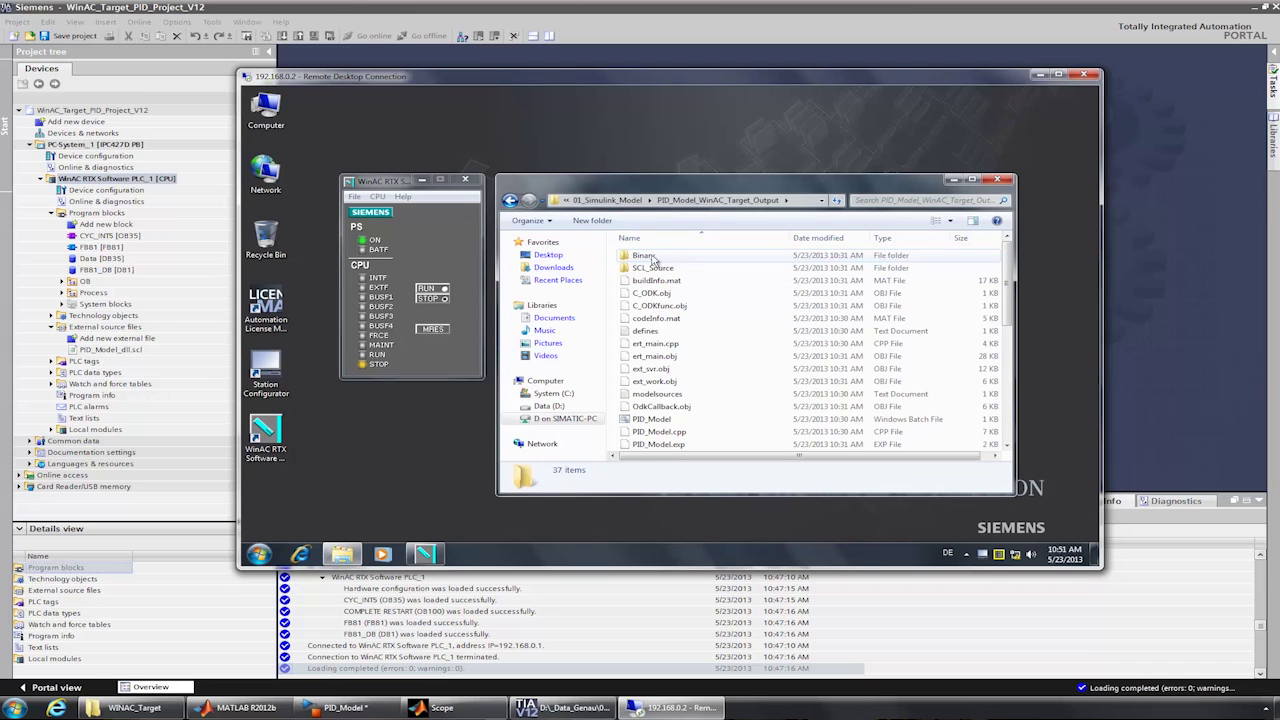
double_click(648, 256)
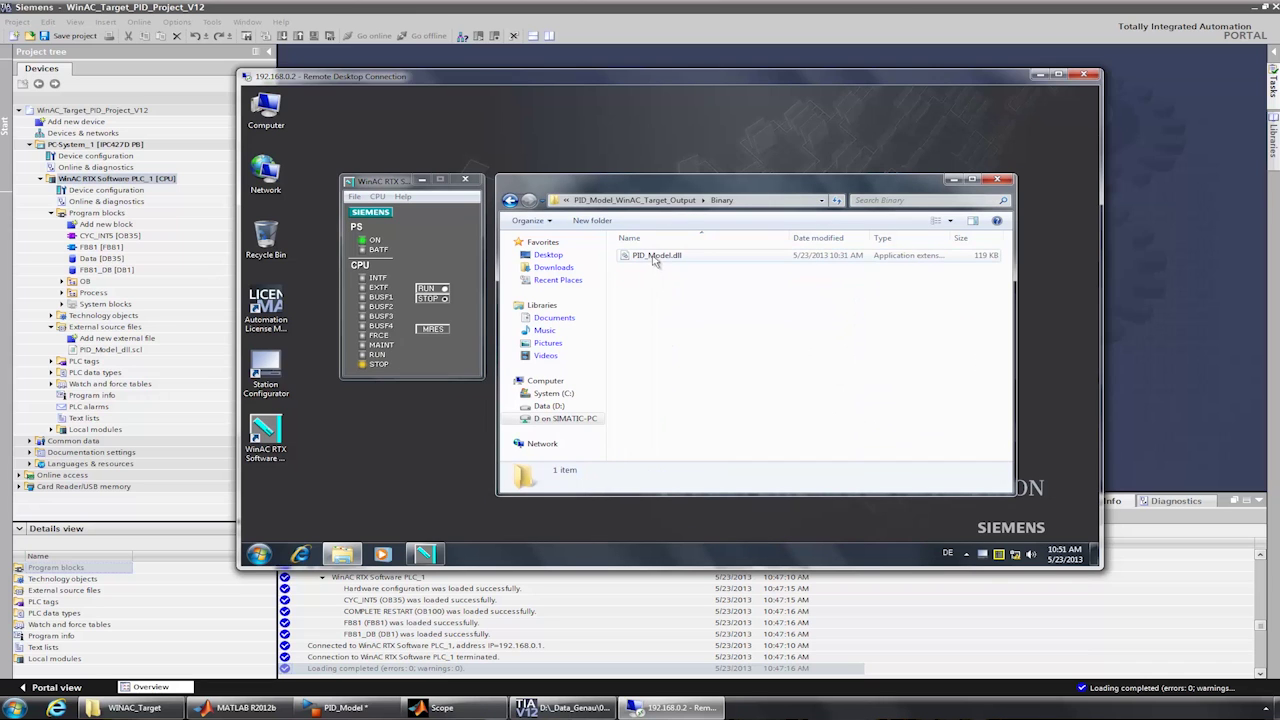
left_click(655, 259)
right_click(653, 256)
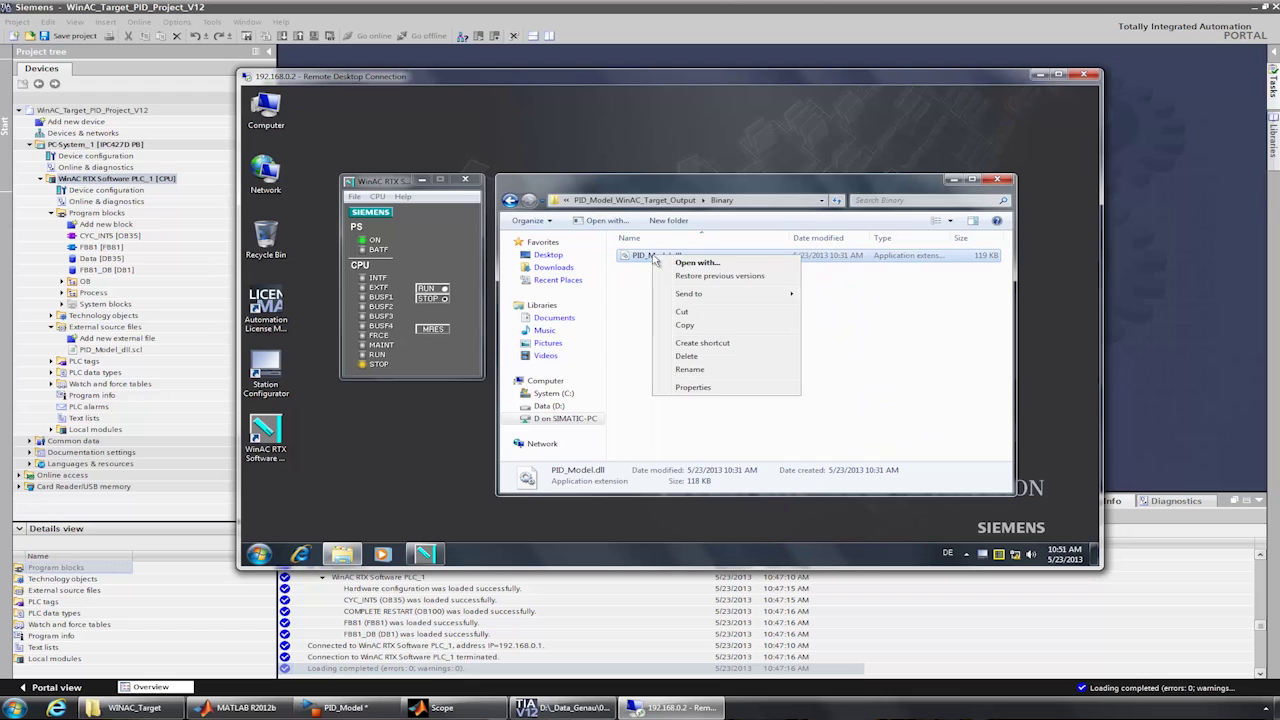
left_click(684, 325)
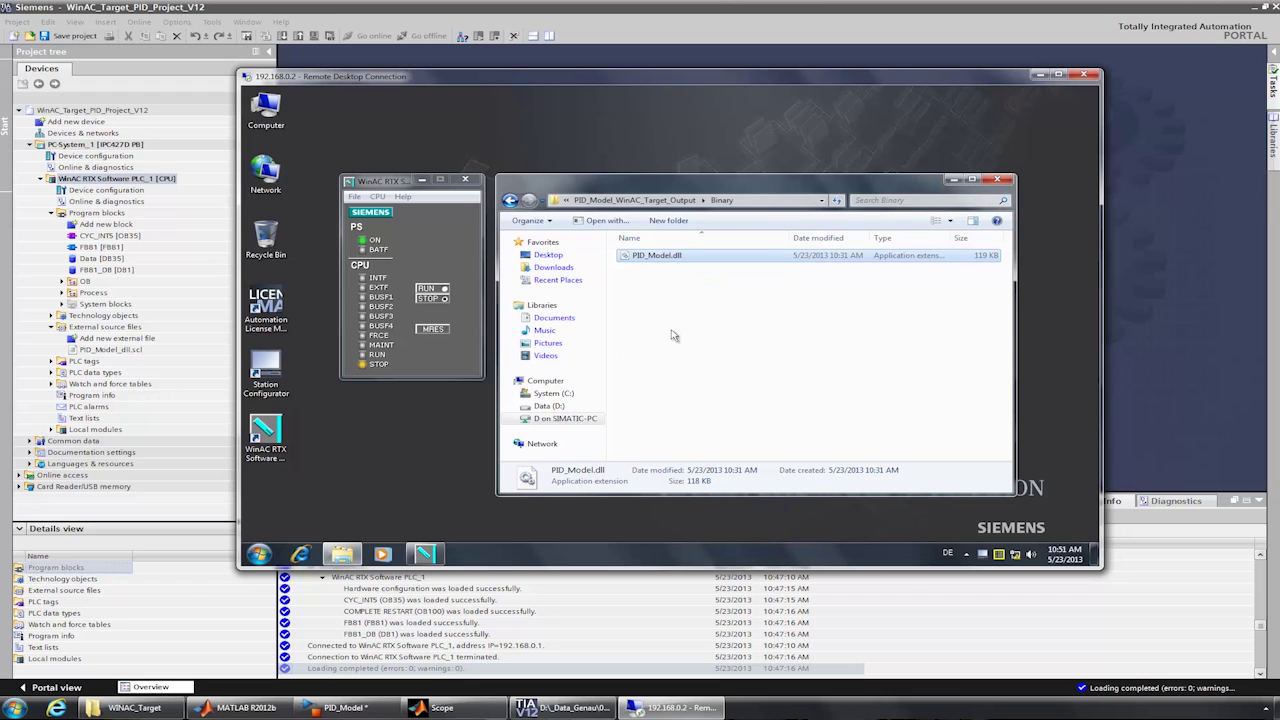
Paste PID_Model.dll onto the remote System (C:) drive with admin permission and switch the WinAC CPU to RUN.
left_click(567, 393)
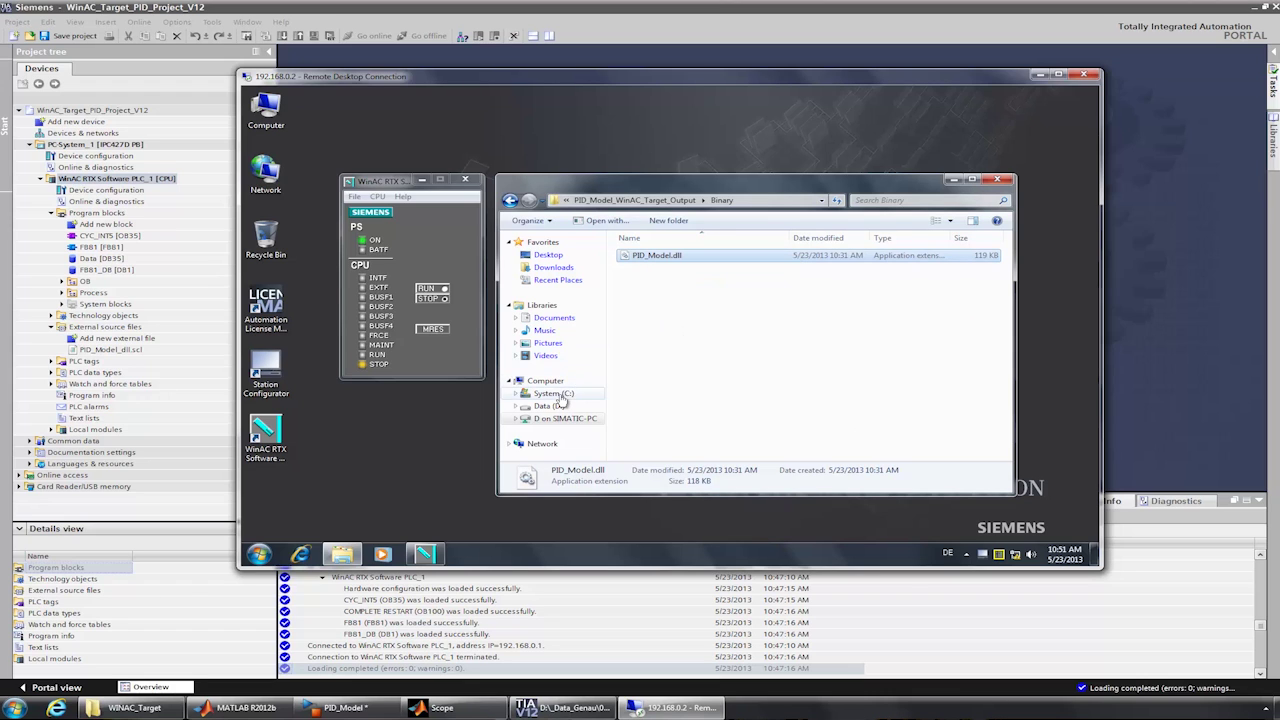
right_click(664, 370)
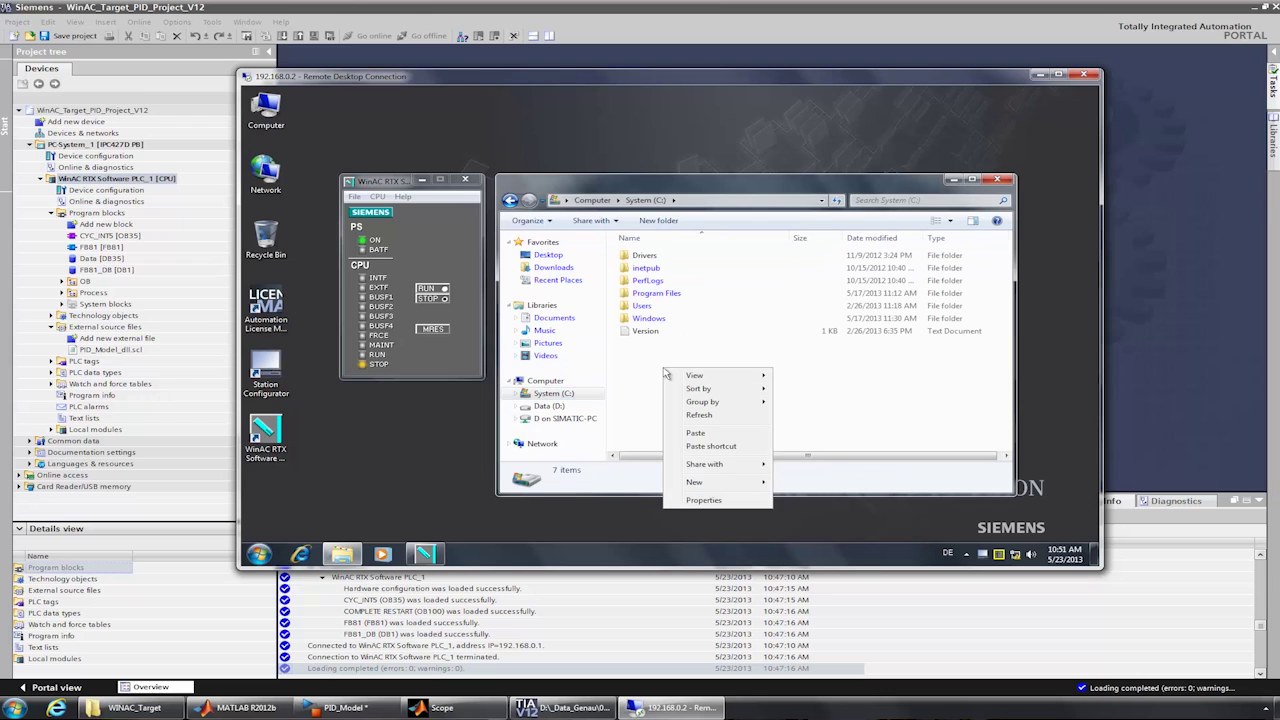
left_click(686, 433)
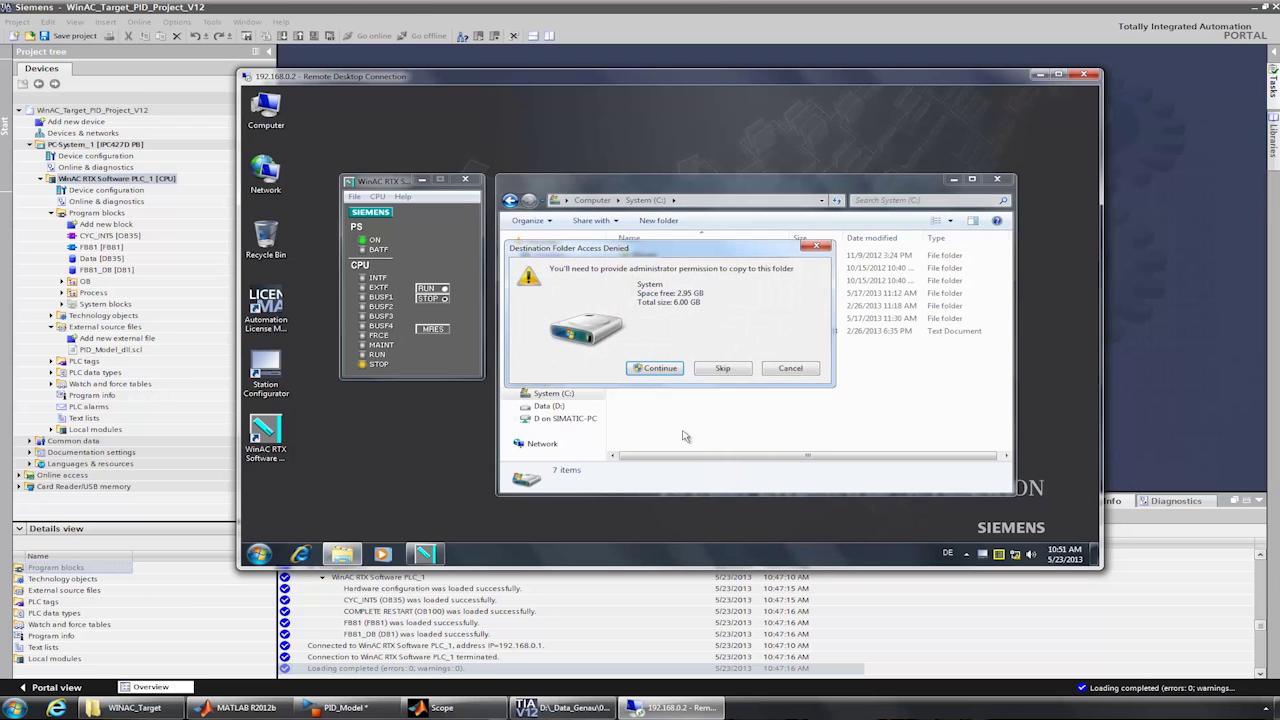
left_click(663, 374)
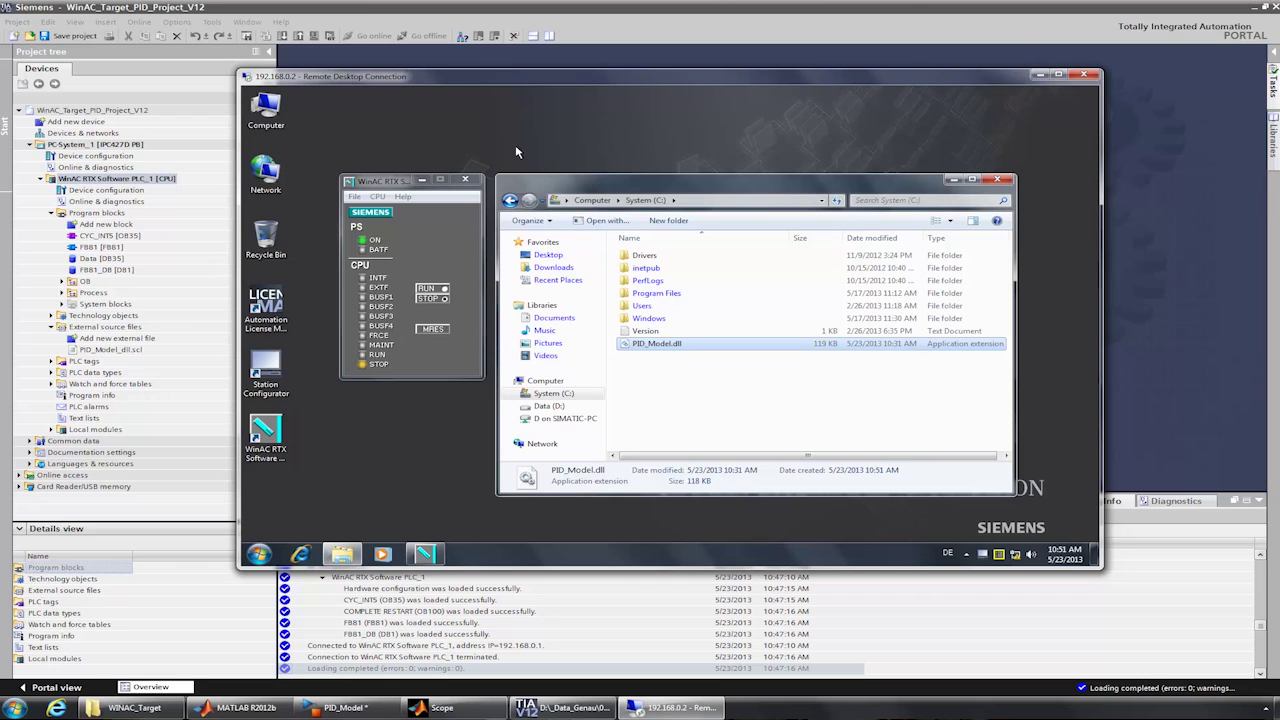
left_click(427, 289)
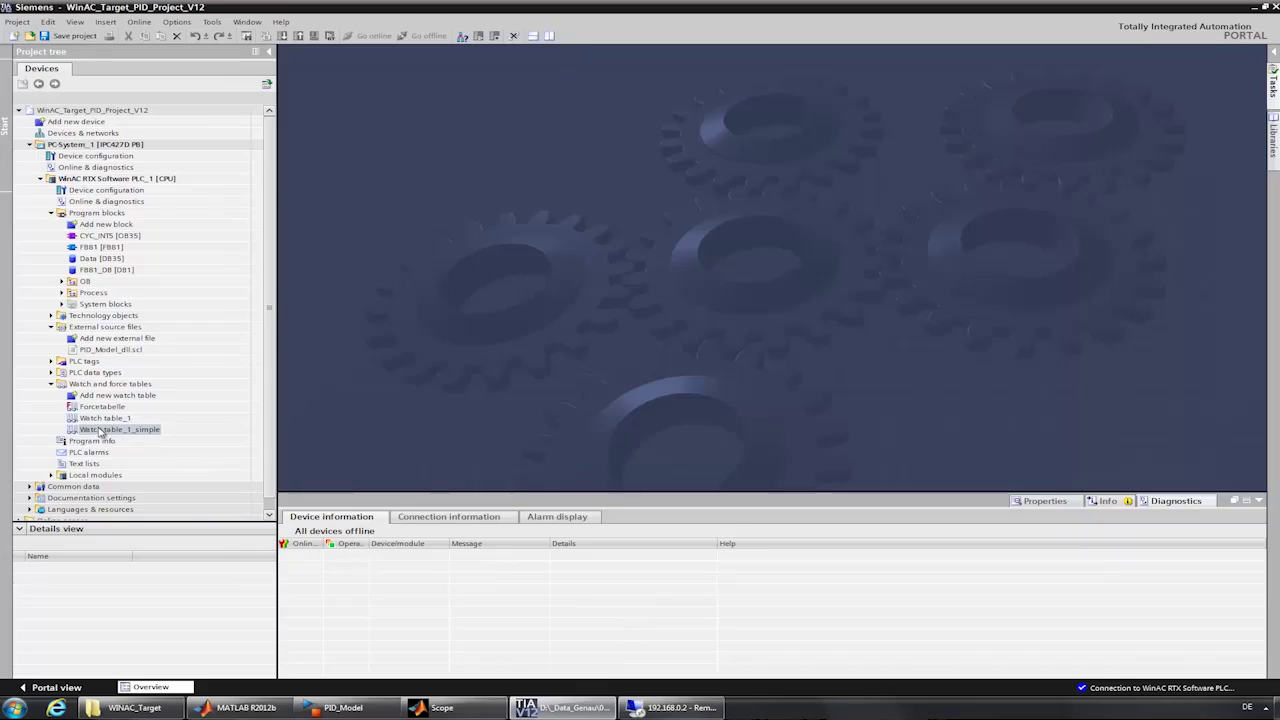
Monitor Watch table_1_simple online and write Setpoint 50.0 and ENABLE TRUE to the controller.
double_click(100, 431)
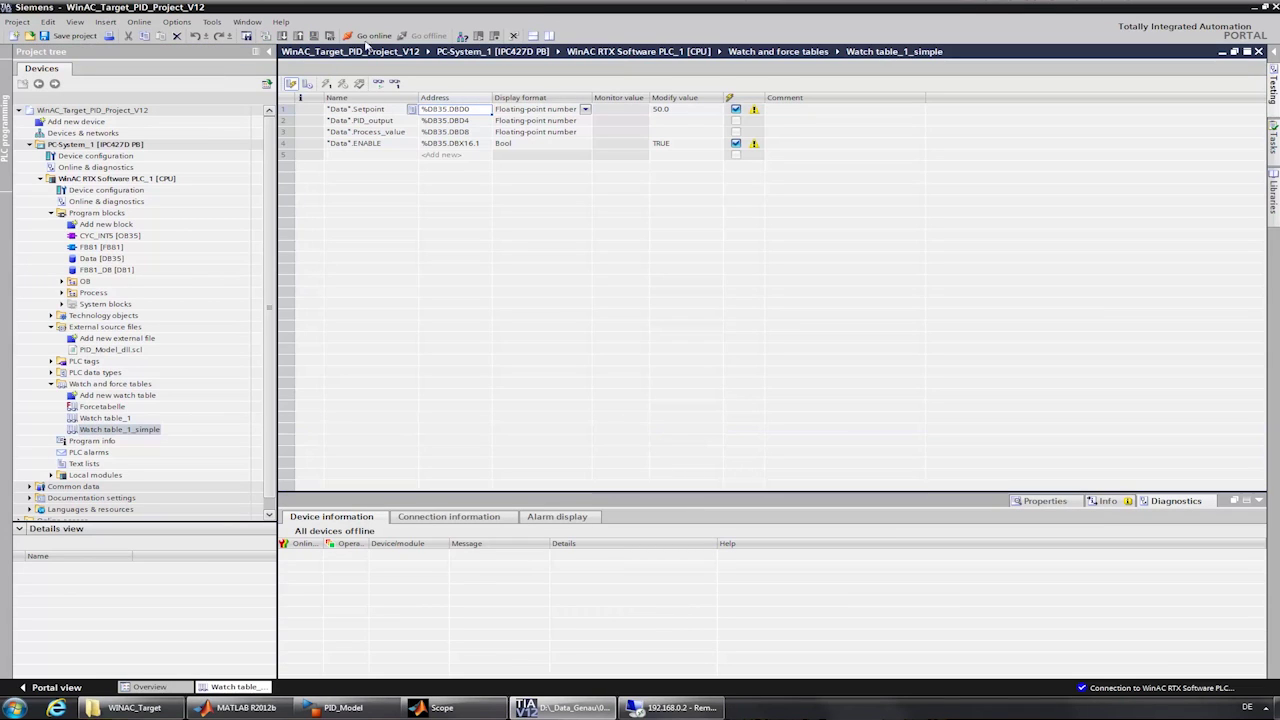
left_click(364, 36)
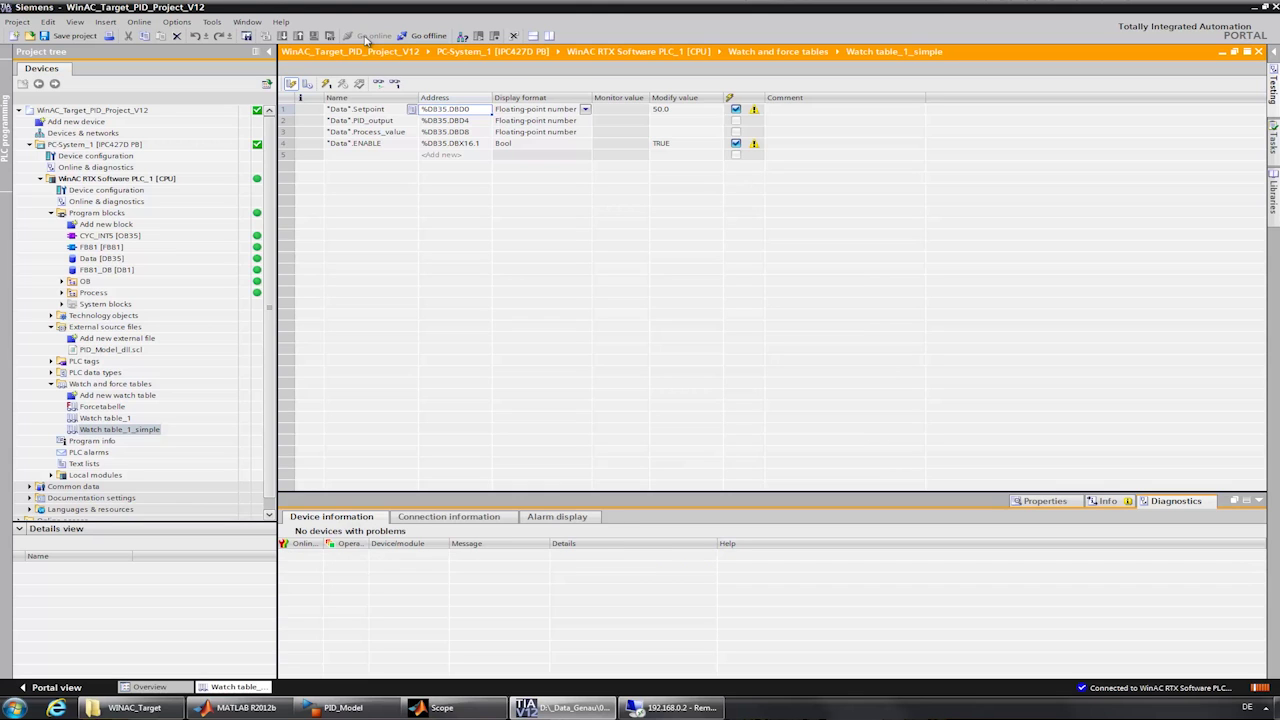
left_click(378, 85)
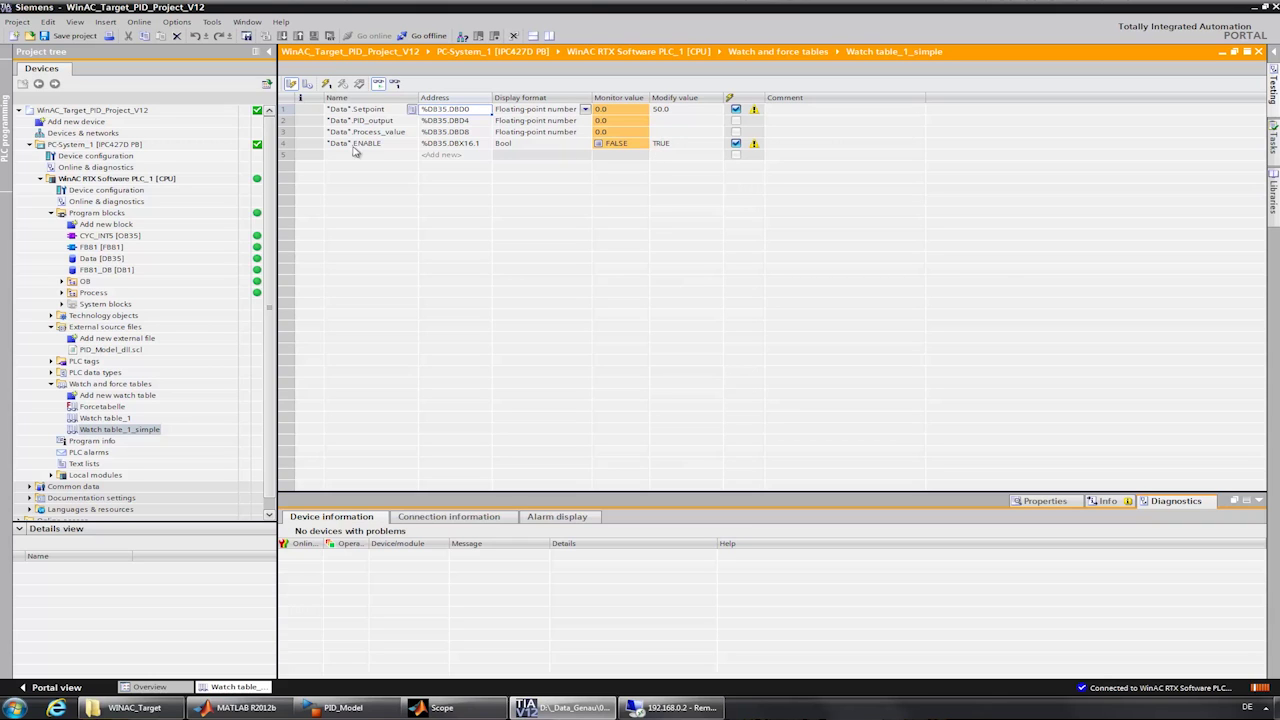
left_click(327, 85)
Clear TIA Portal and Remote Desktop aside and connect PID_Model to the WinAC target in External mode.
left_click(269, 52)
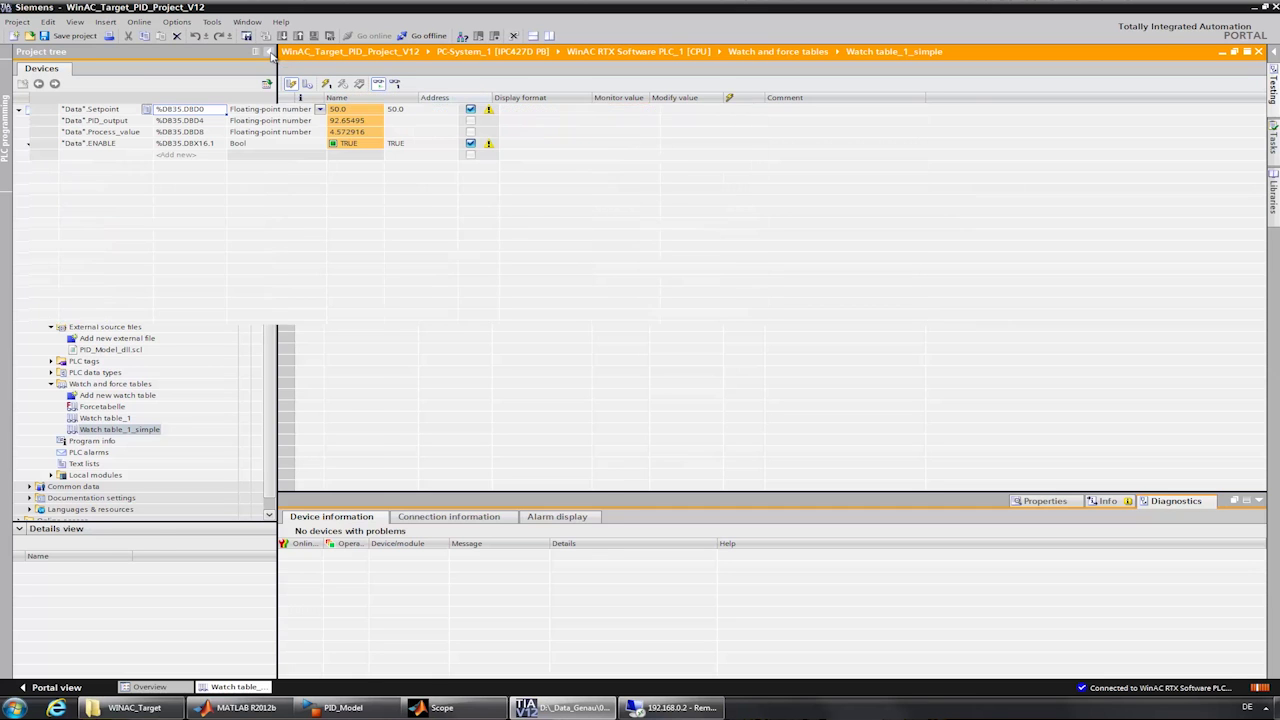
left_click(1266, 9)
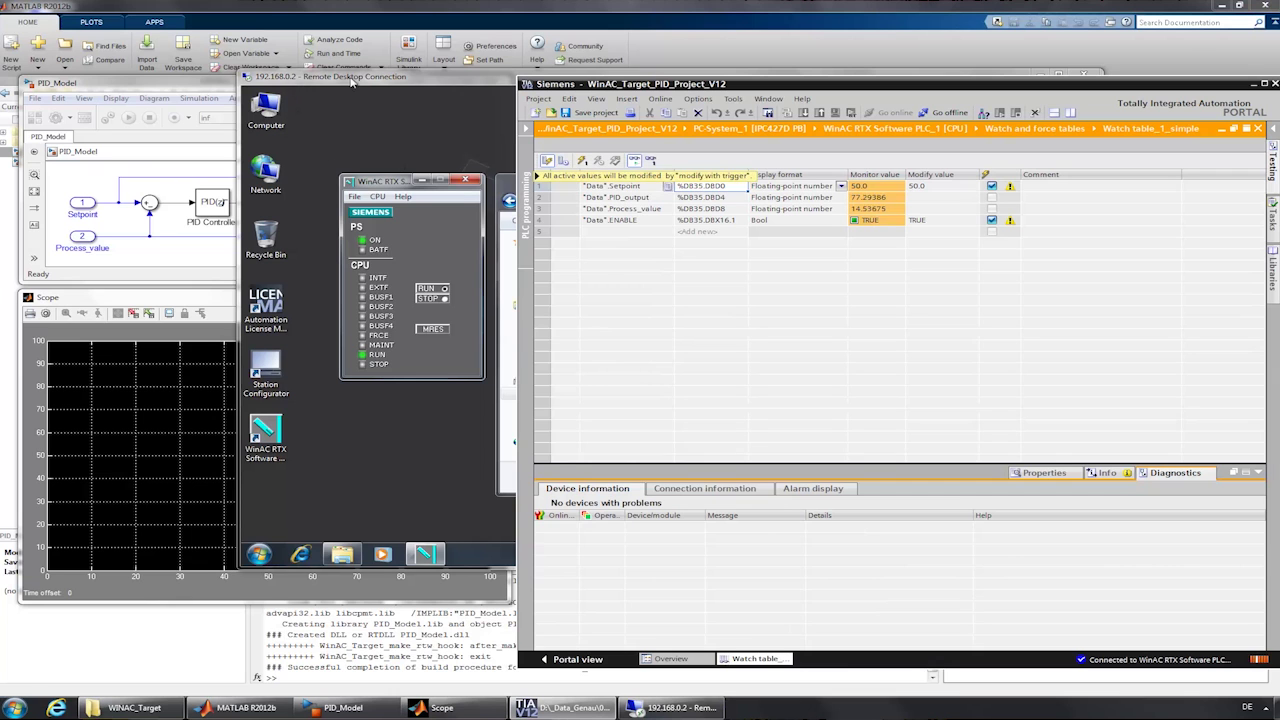
left_click(417, 80)
left_click(1028, 82)
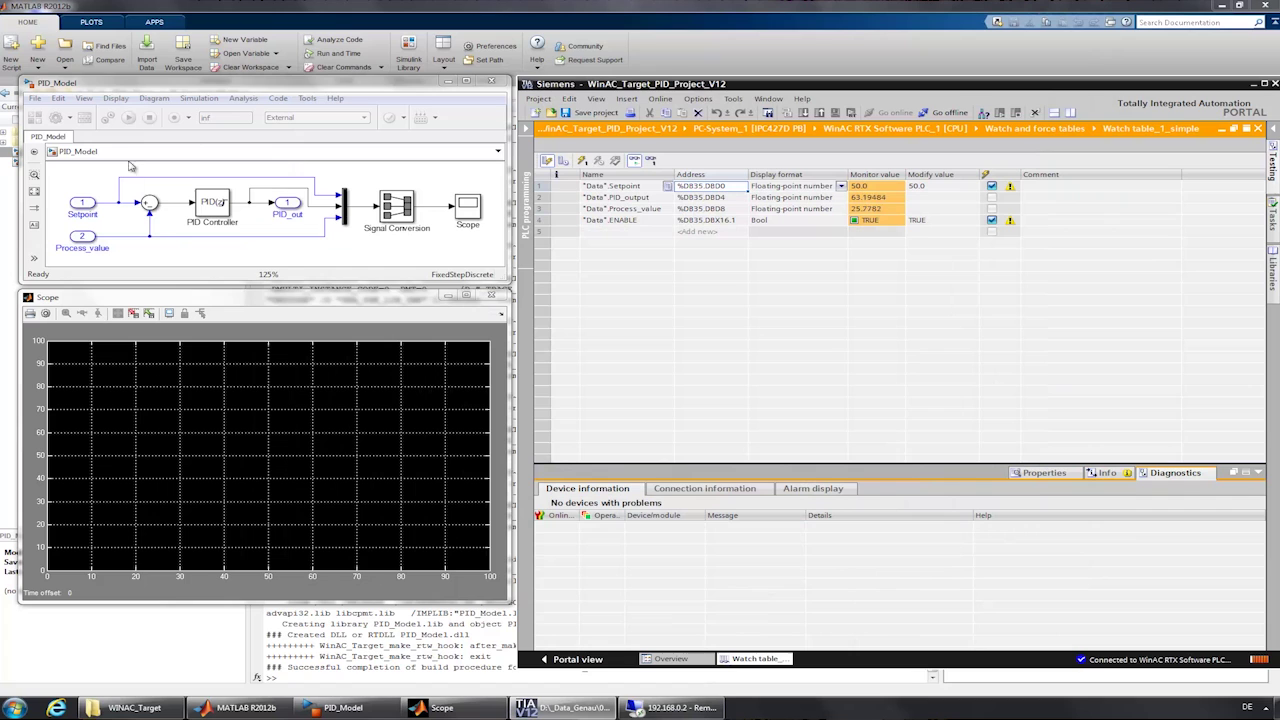
left_click(133, 92)
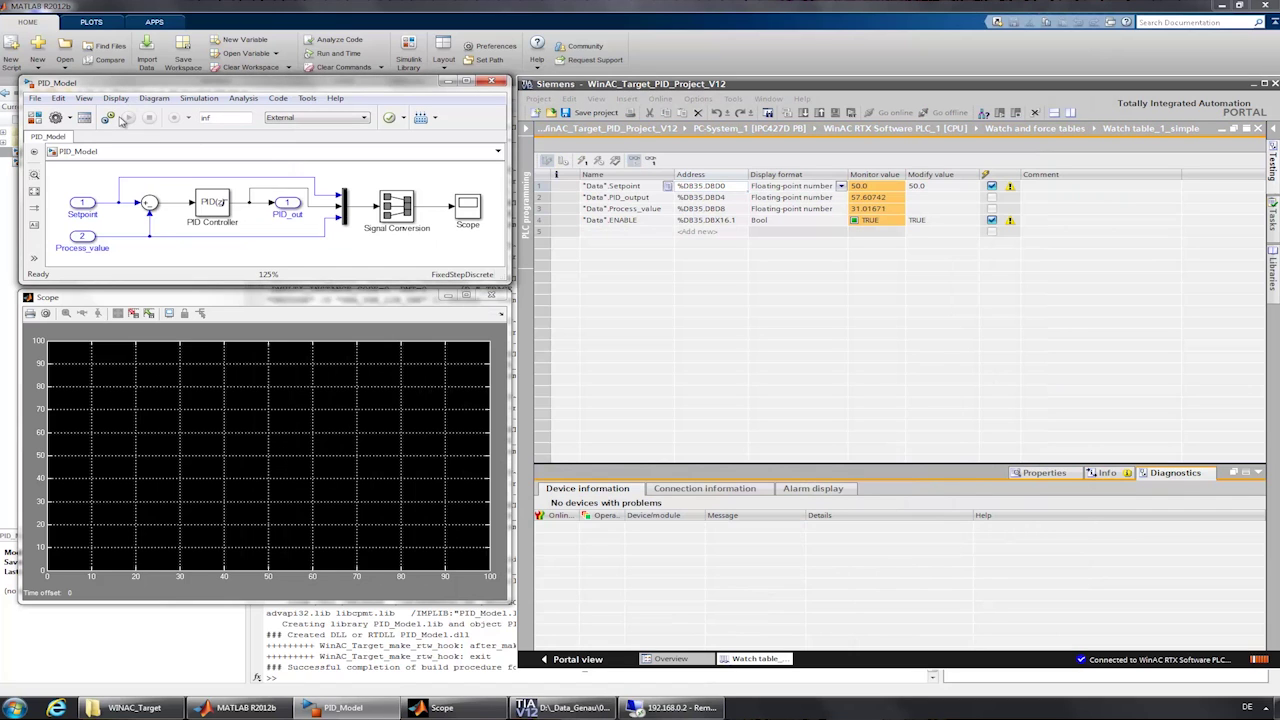
left_click(108, 118)
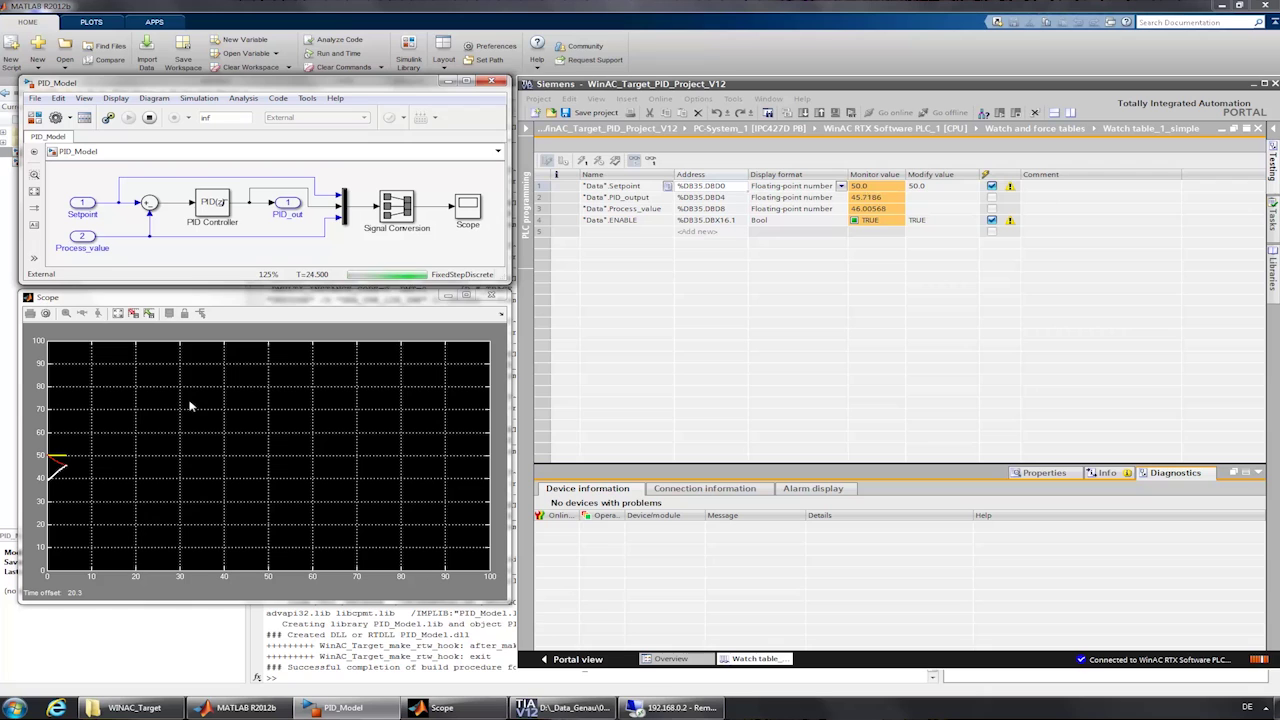
Modify the watch table's Setpoint to 80.0 and write it to the controller.
double_click(934, 188)
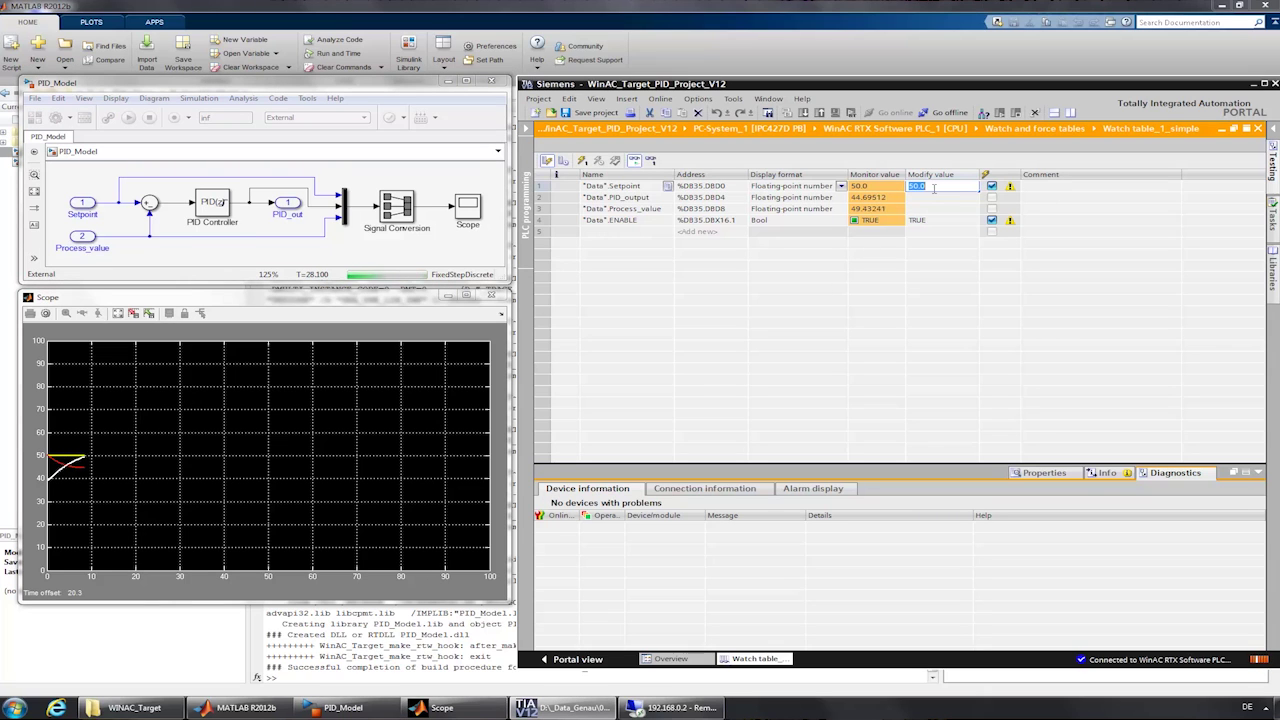
type("80.0")
key("Return")
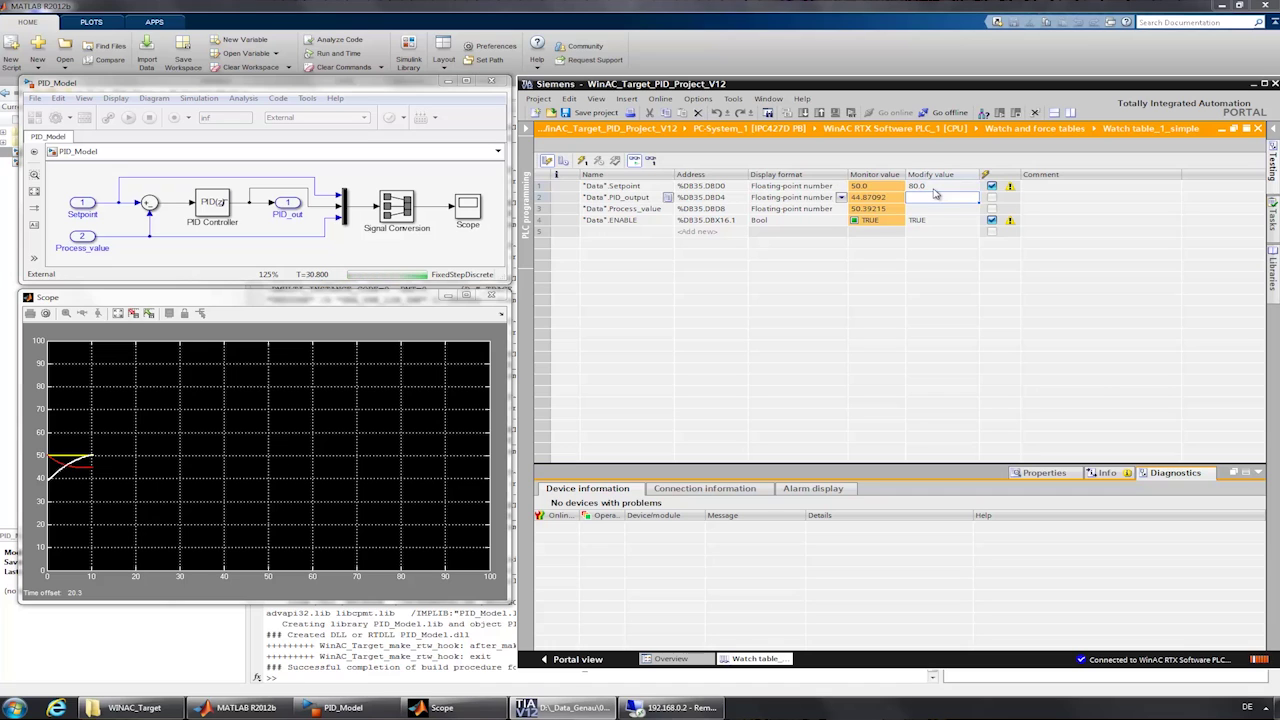
left_click(581, 161)
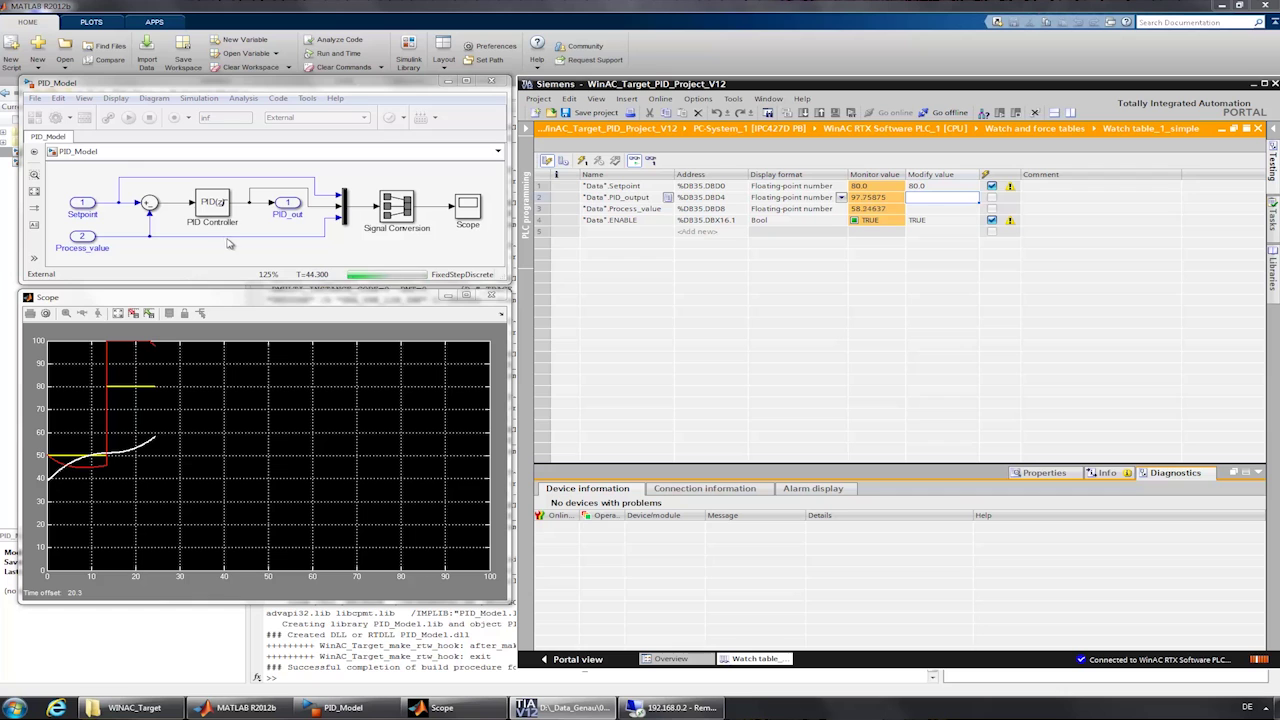
left_click(212, 210)
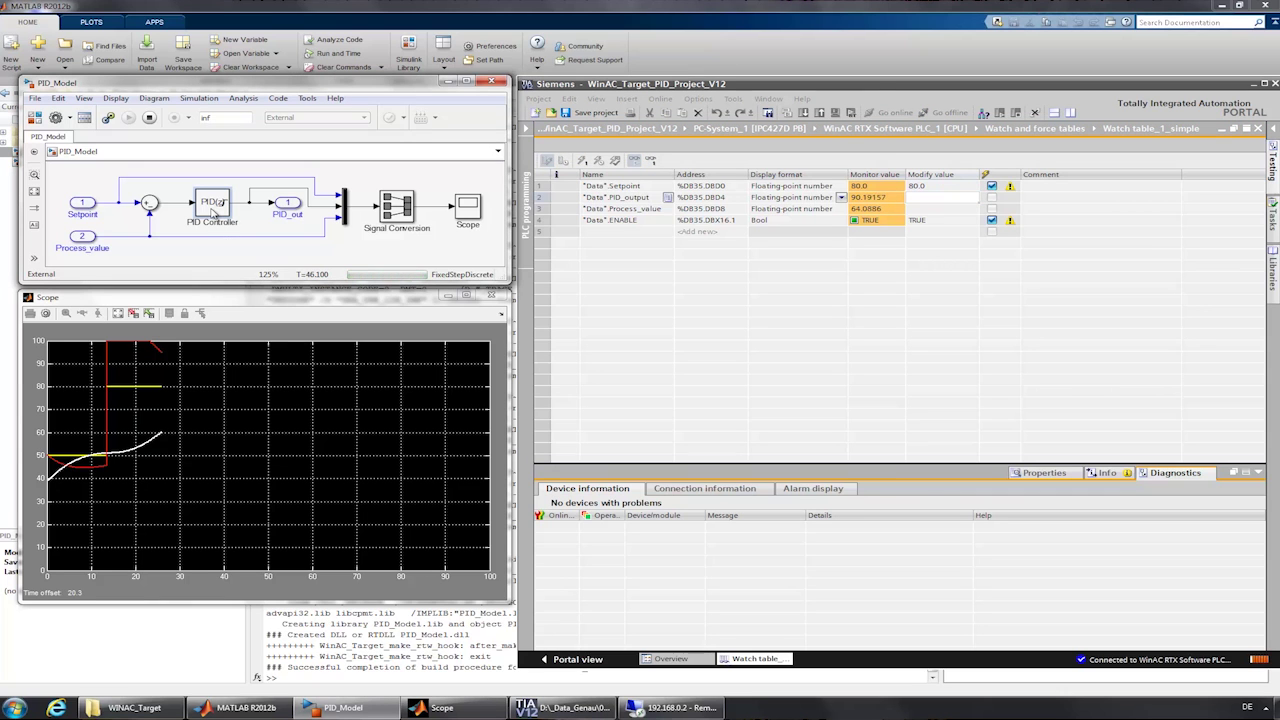
Set the PID Controller block's upper saturation limit to 60 on the PID Advanced tab.
double_click(212, 210)
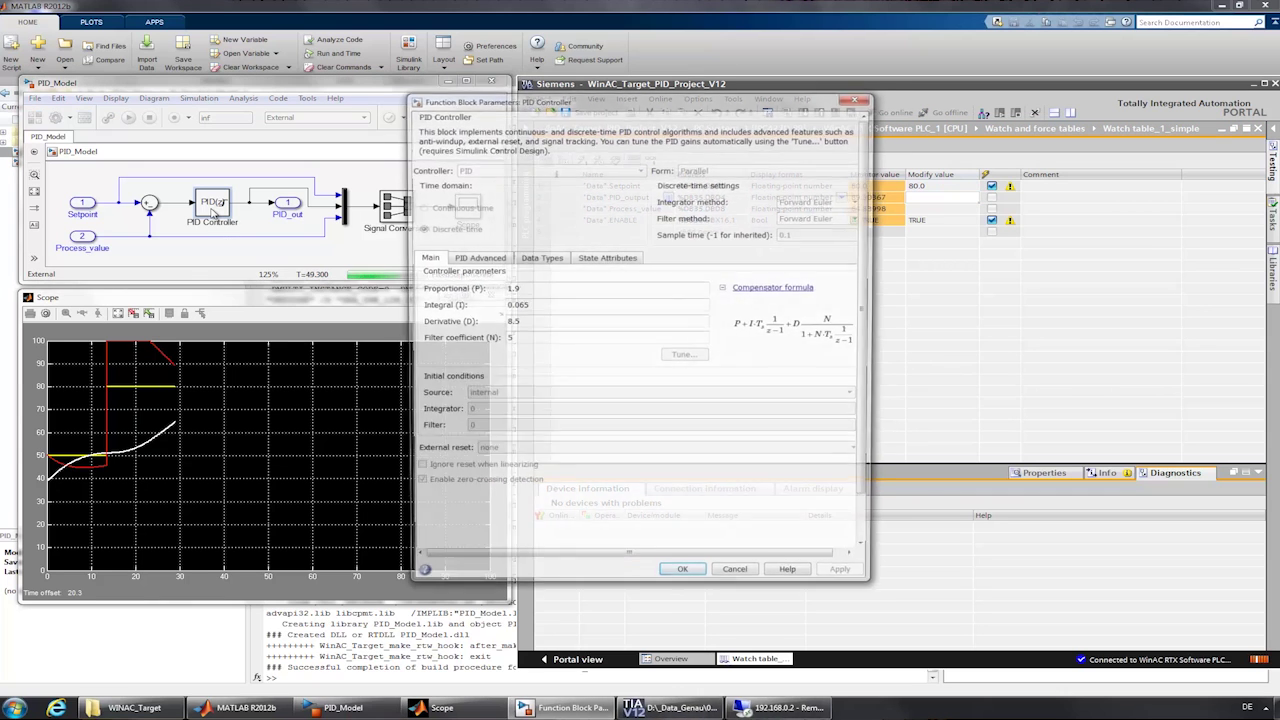
left_click(472, 259)
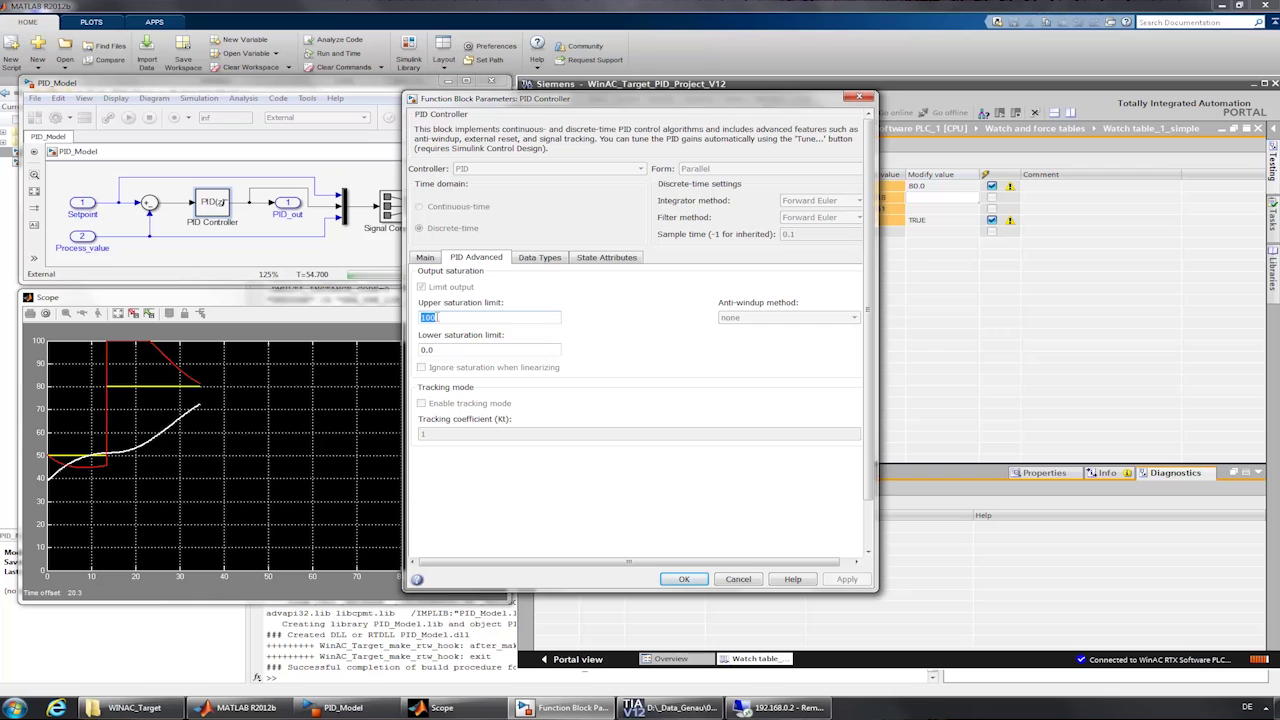
type("60")
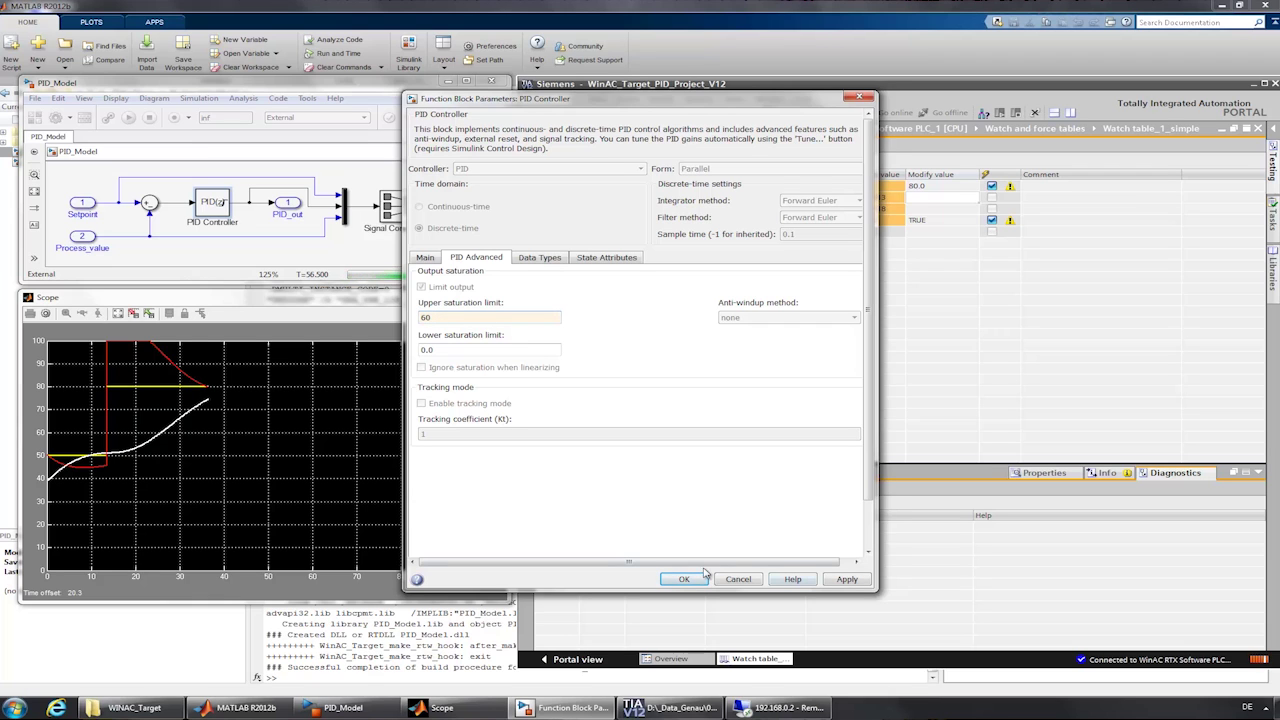
left_click(695, 579)
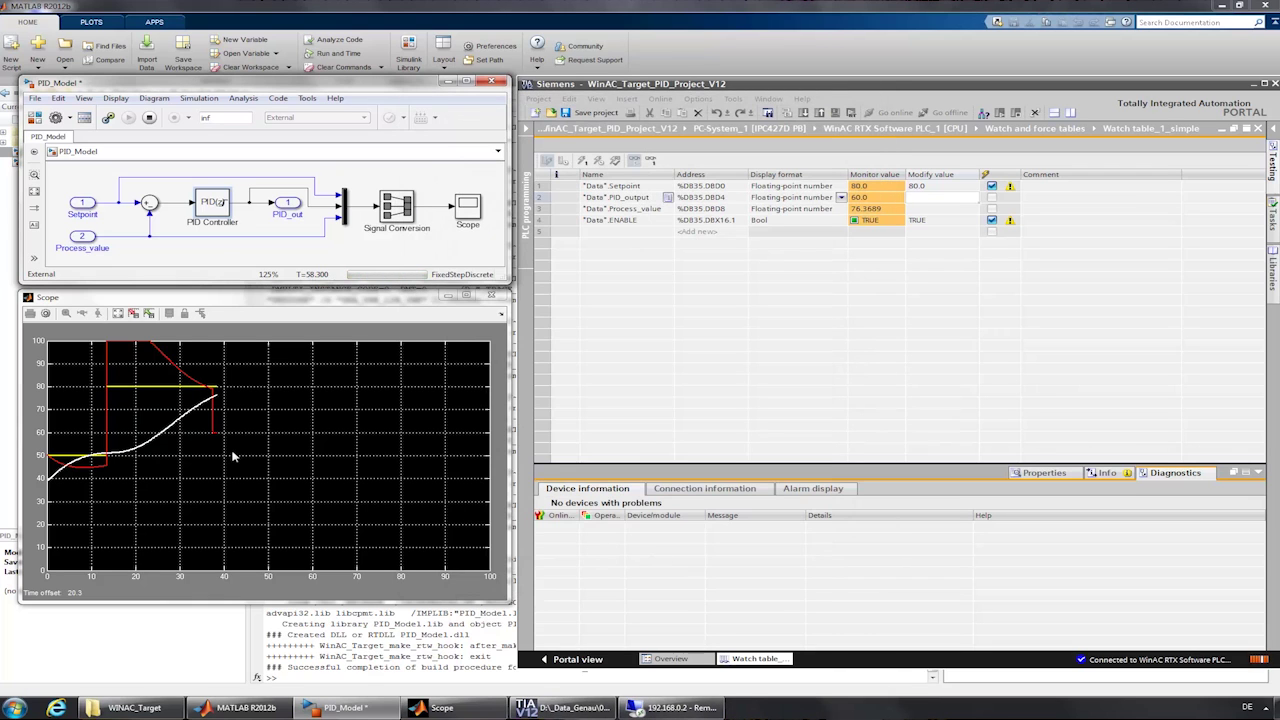